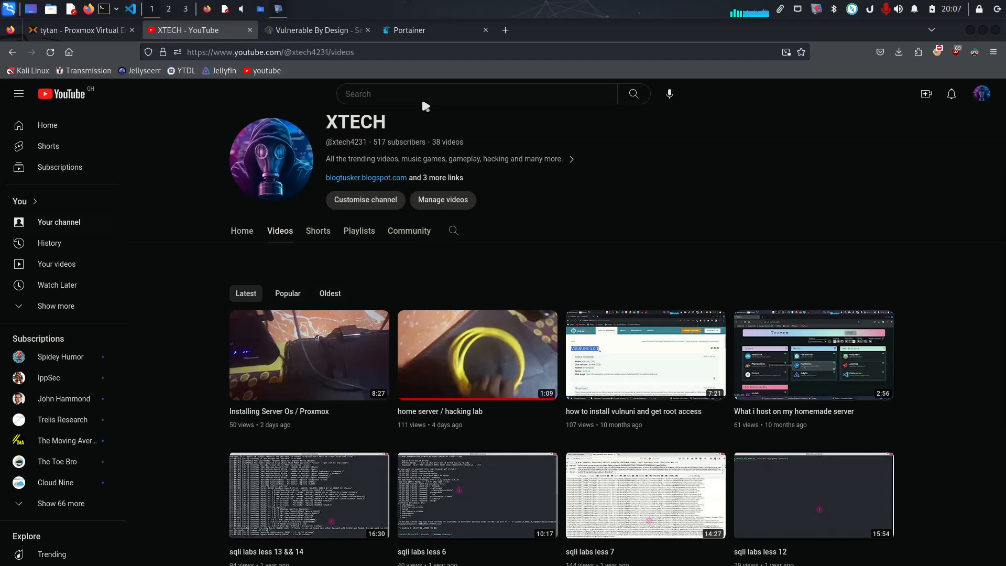
Place the Portainer page ahead of the VulnHub page, and expand the tytan node on the Proxmox page
{"action": "left_click", "coordinate": [806, 176]}
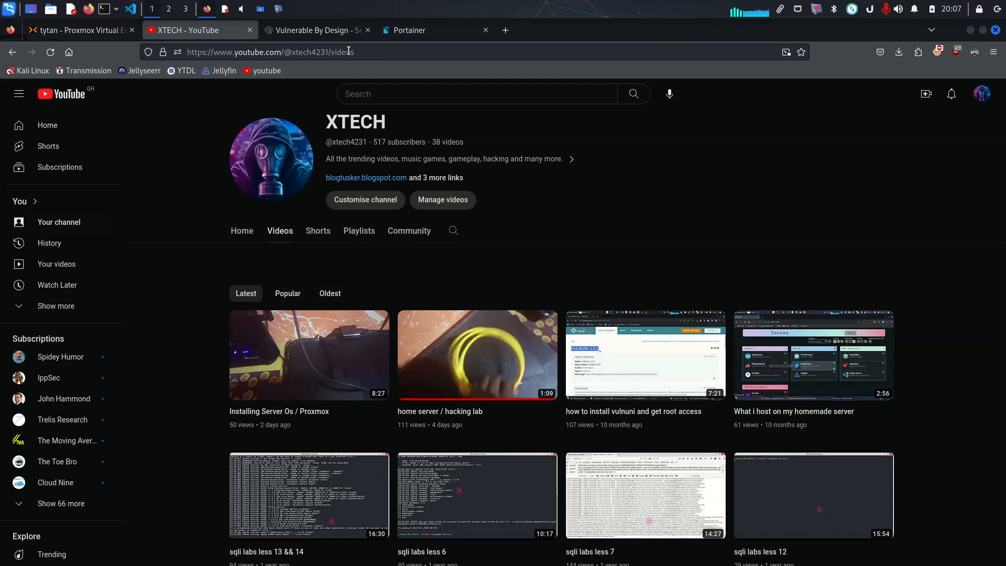
{"action": "left_click_drag", "start_coordinate": [420, 40], "coordinate": [304, 33]}
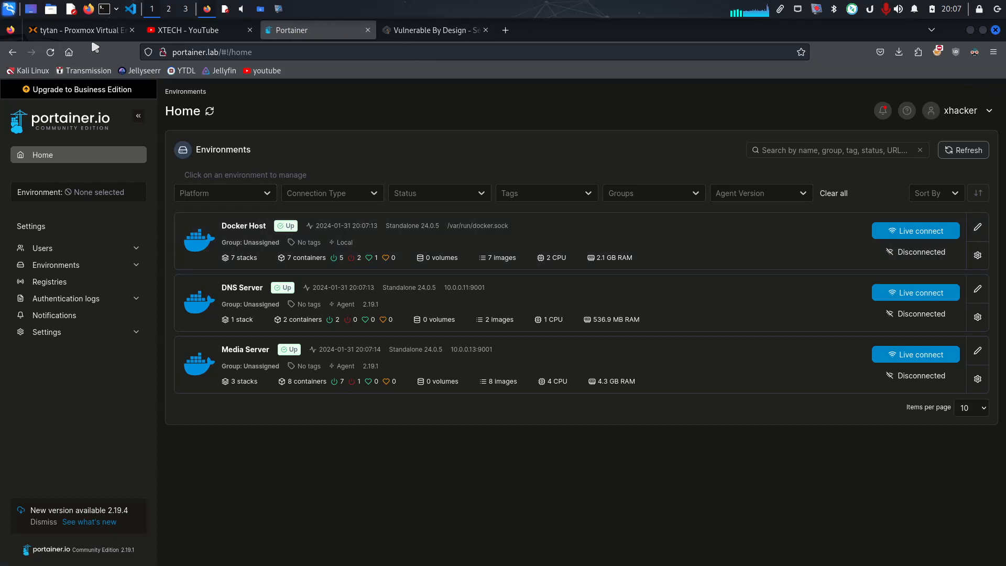
{"action": "left_click", "coordinate": [78, 30]}
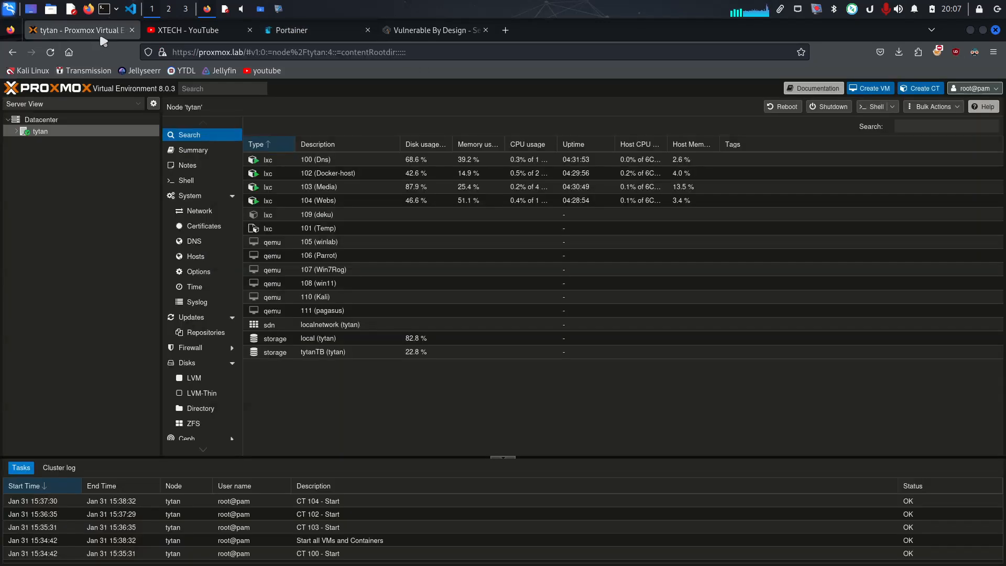
{"action": "left_click", "coordinate": [18, 130]}
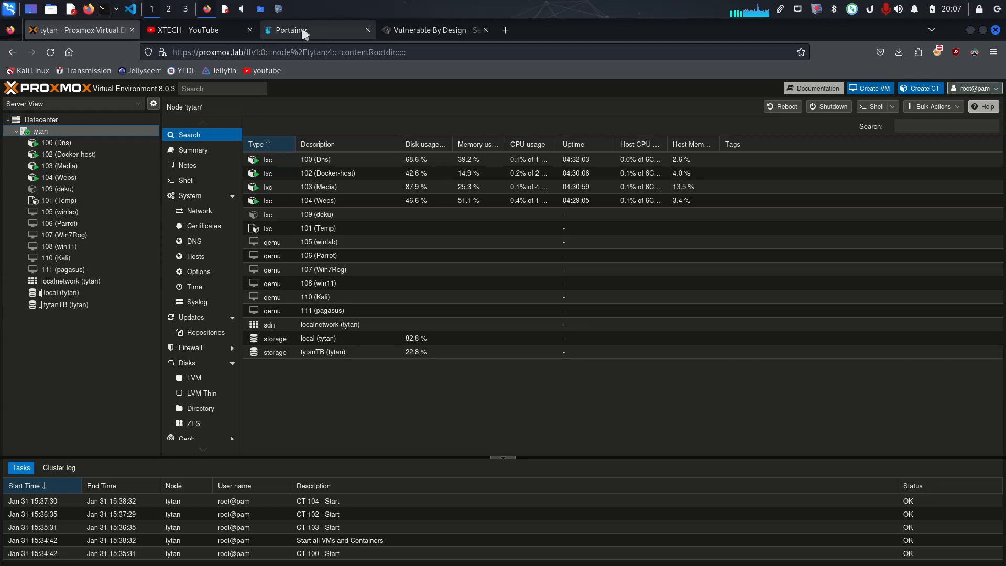
Switch to Portainer and view the container list of the Docker Host environment
{"action": "left_click", "coordinate": [313, 30]}
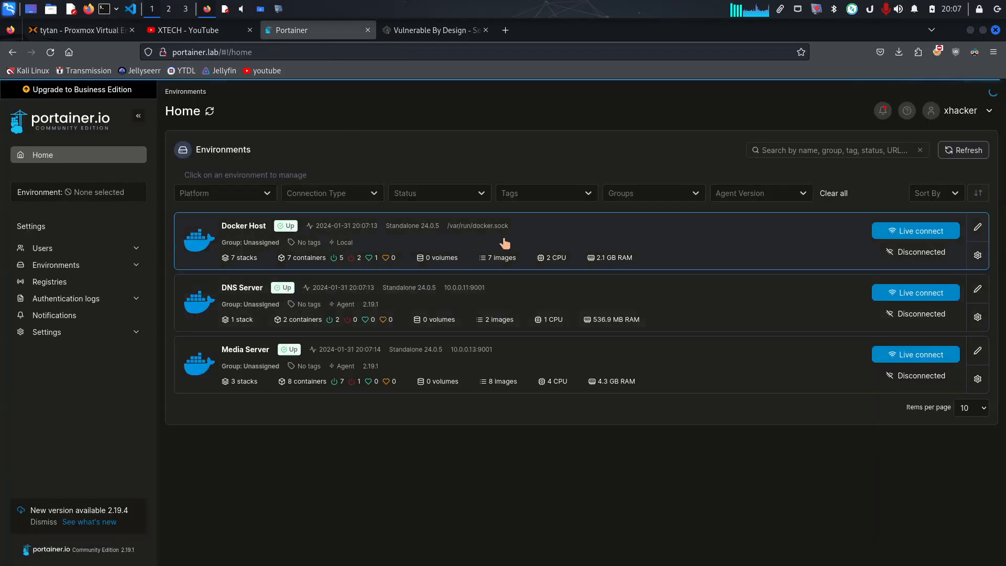
{"action": "left_click", "coordinate": [570, 236]}
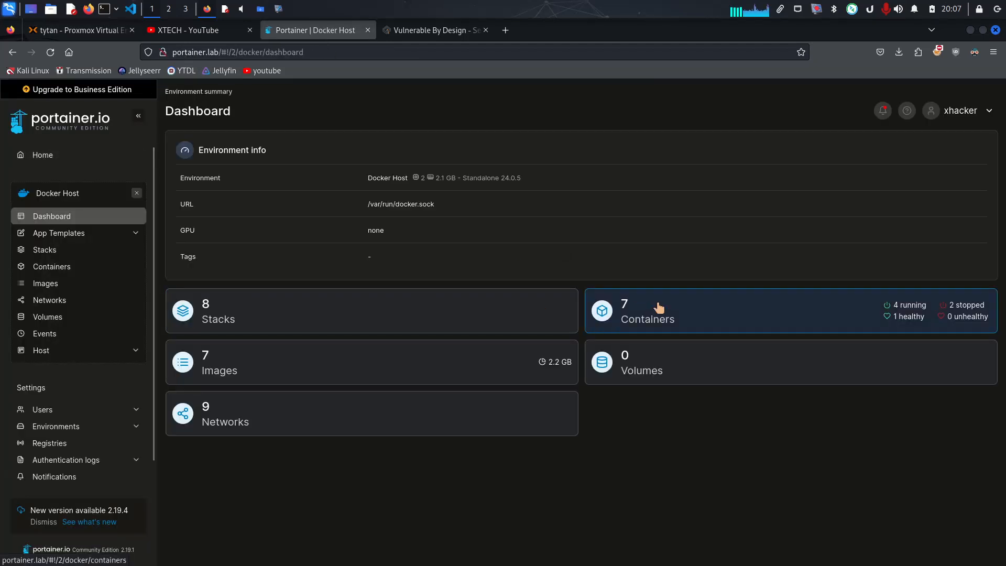
{"action": "left_click", "coordinate": [660, 310]}
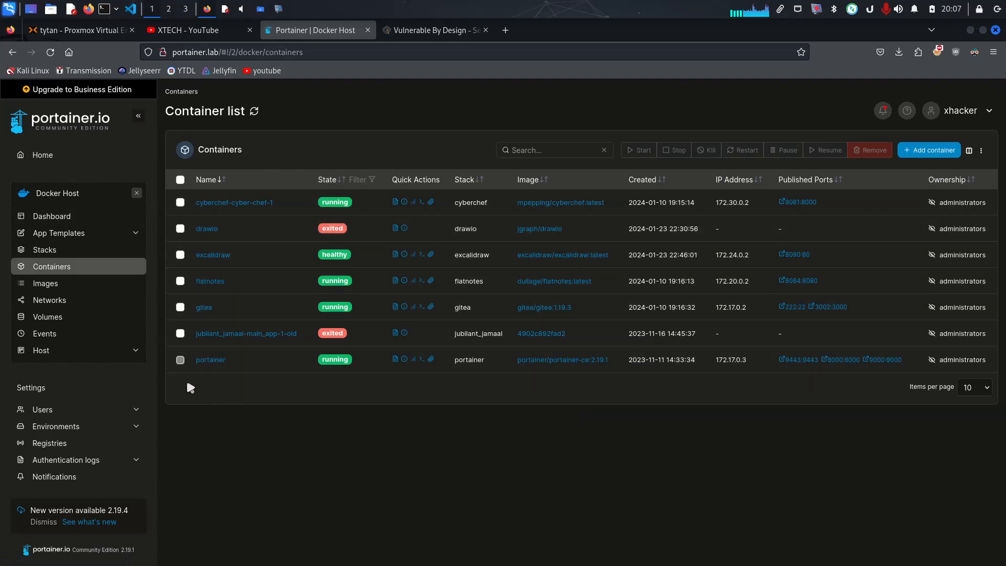
Return to the environments overview and view the container list of the DNS Server environment
{"action": "left_click", "coordinate": [166, 164]}
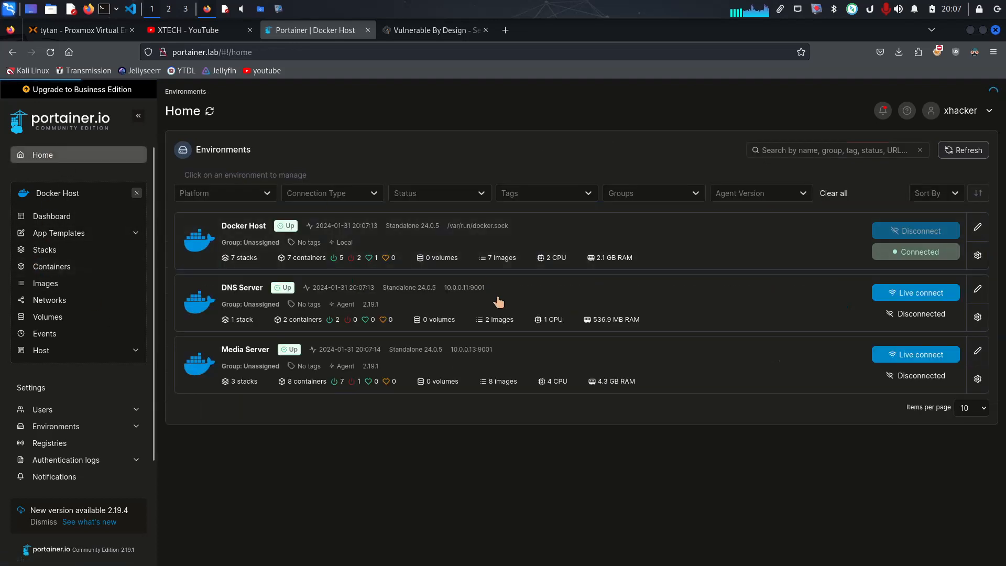
{"action": "left_click", "coordinate": [525, 309]}
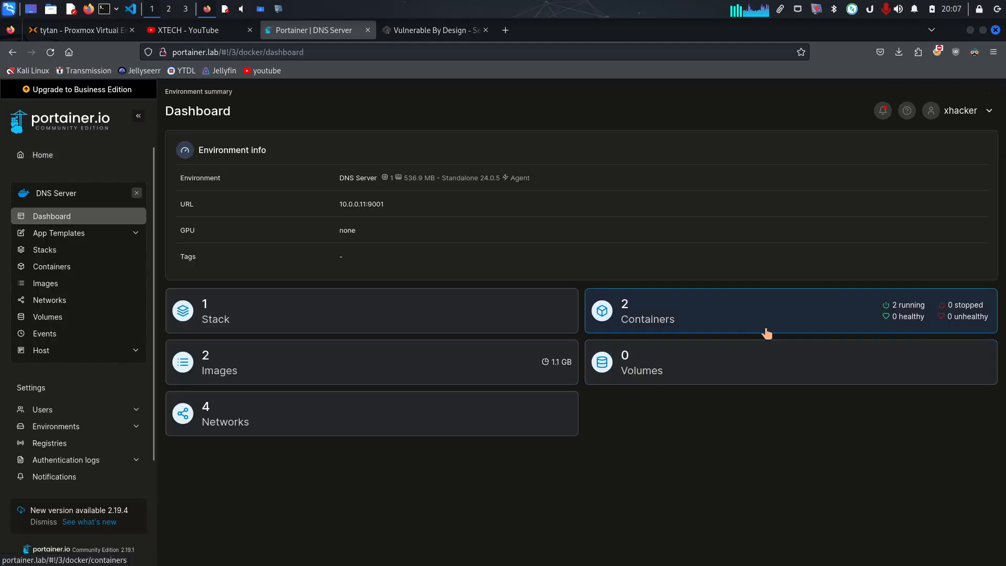
{"action": "left_click", "coordinate": [773, 319]}
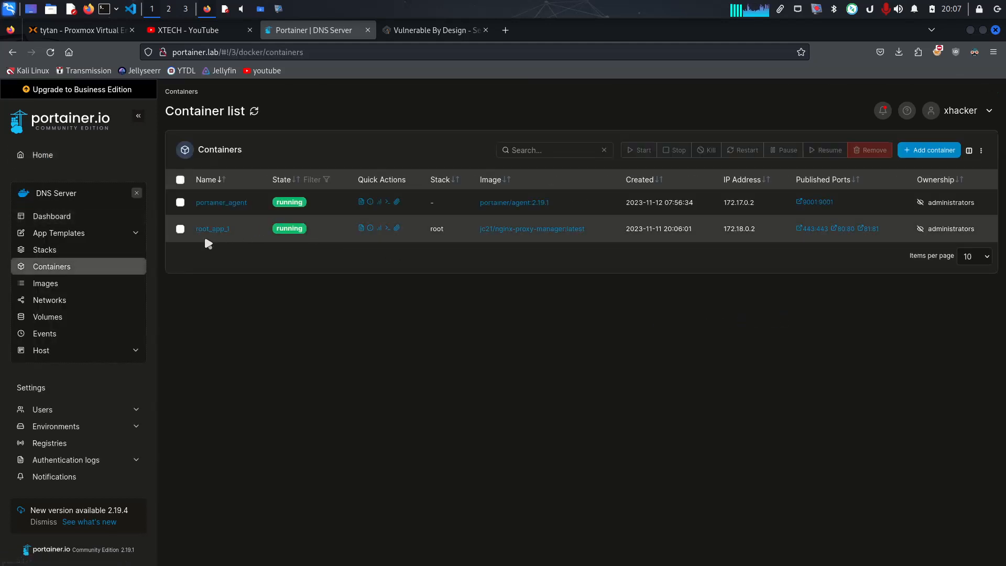
Return to the environments overview and view the container list of the Media Server environment
{"action": "left_click", "coordinate": [42, 156]}
{"action": "left_click", "coordinate": [777, 361]}
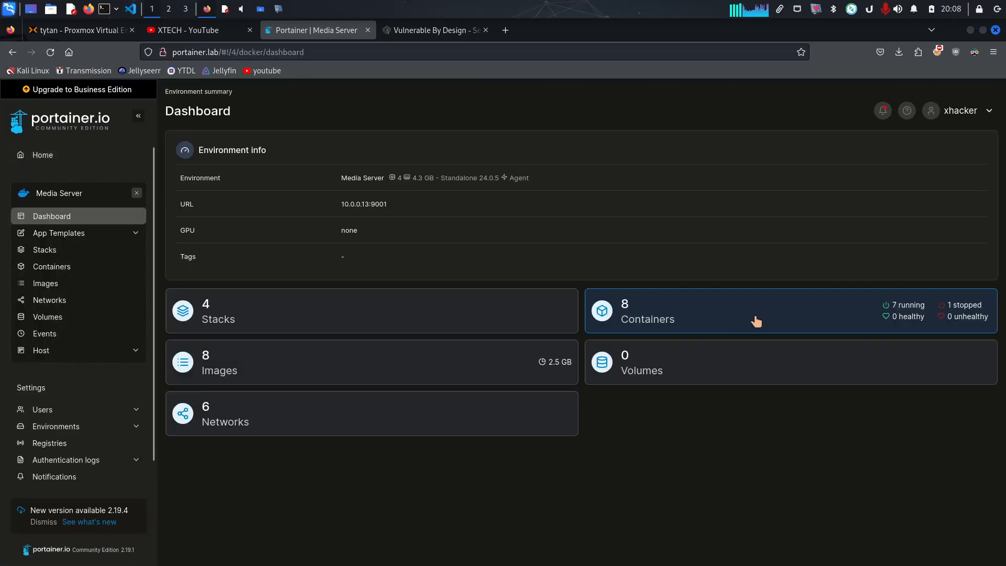
{"action": "left_click", "coordinate": [755, 320]}
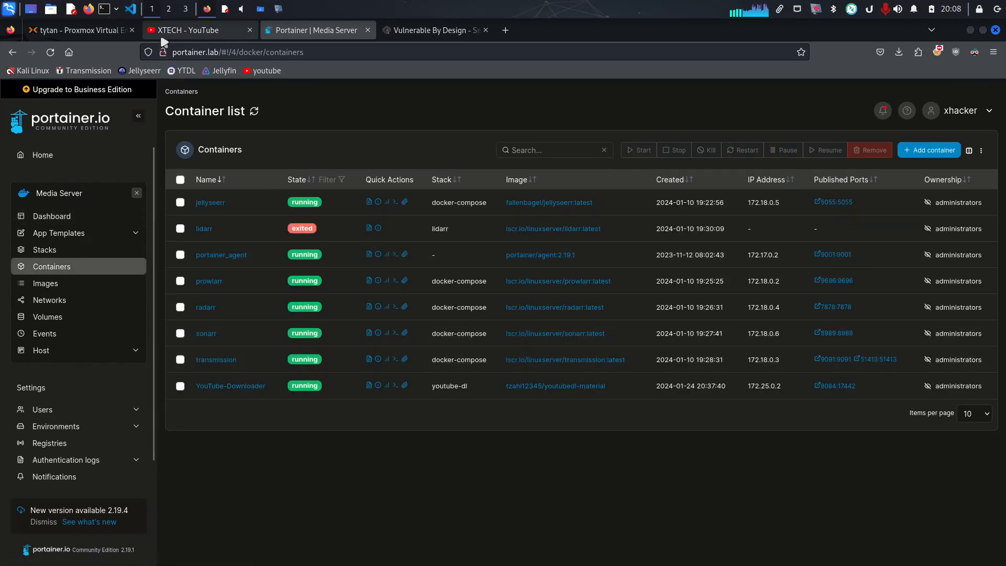
{"action": "left_click", "coordinate": [98, 38]}
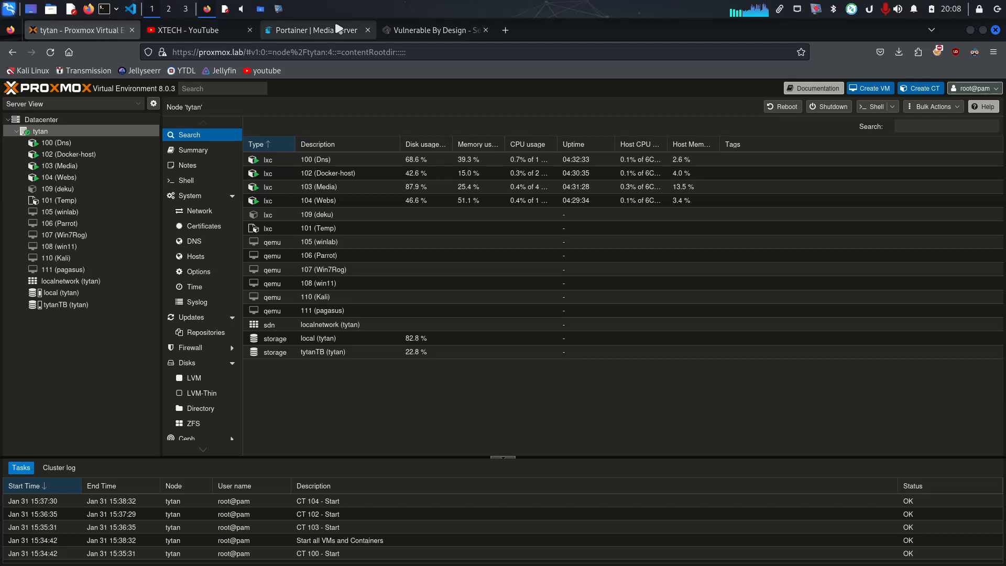
{"action": "left_click", "coordinate": [307, 36]}
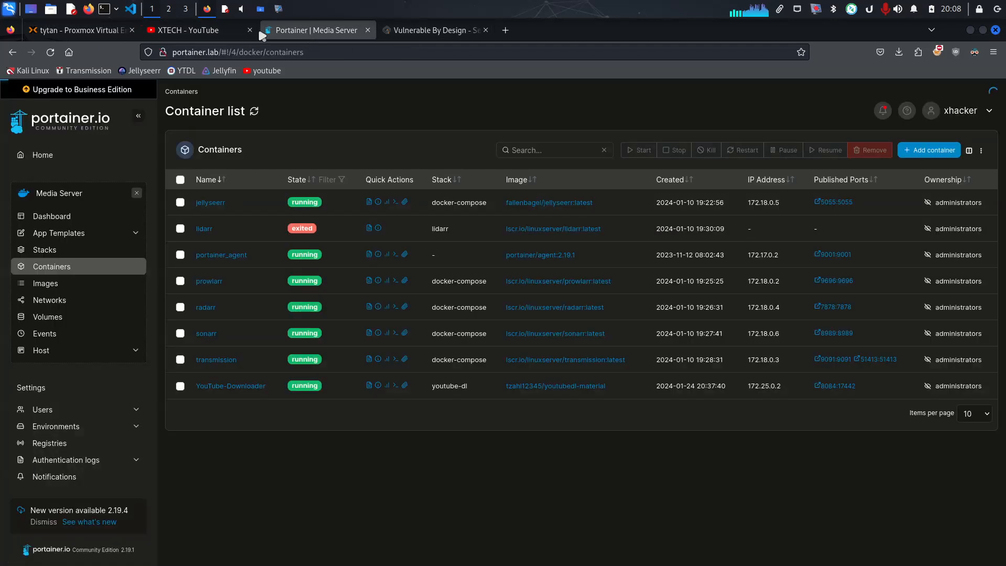
{"action": "left_click", "coordinate": [195, 36]}
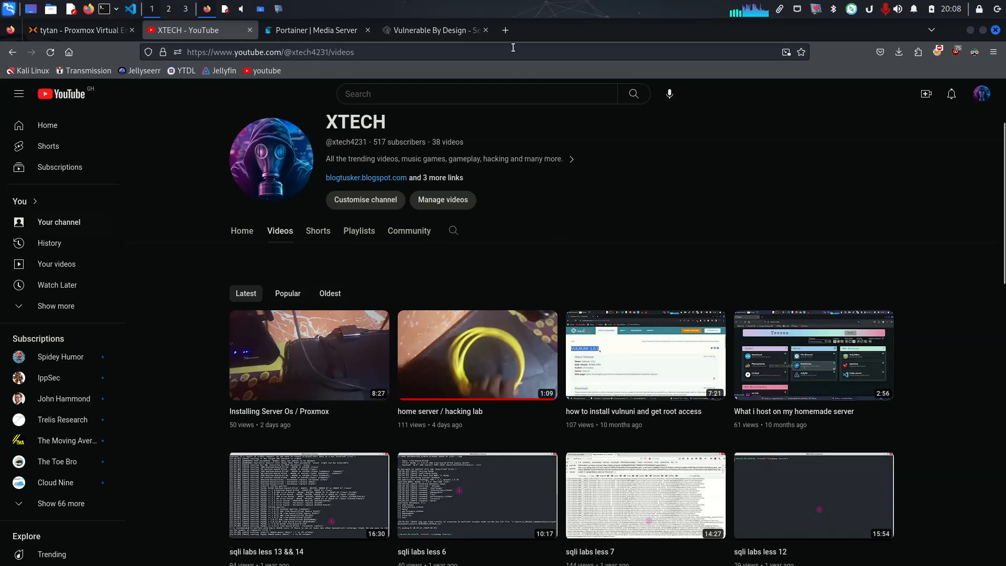
Load vulnhub.com in a new browser tab and look through its list of virtual machines
{"action": "left_click", "coordinate": [506, 30]}
{"action": "left_click", "coordinate": [490, 48]}
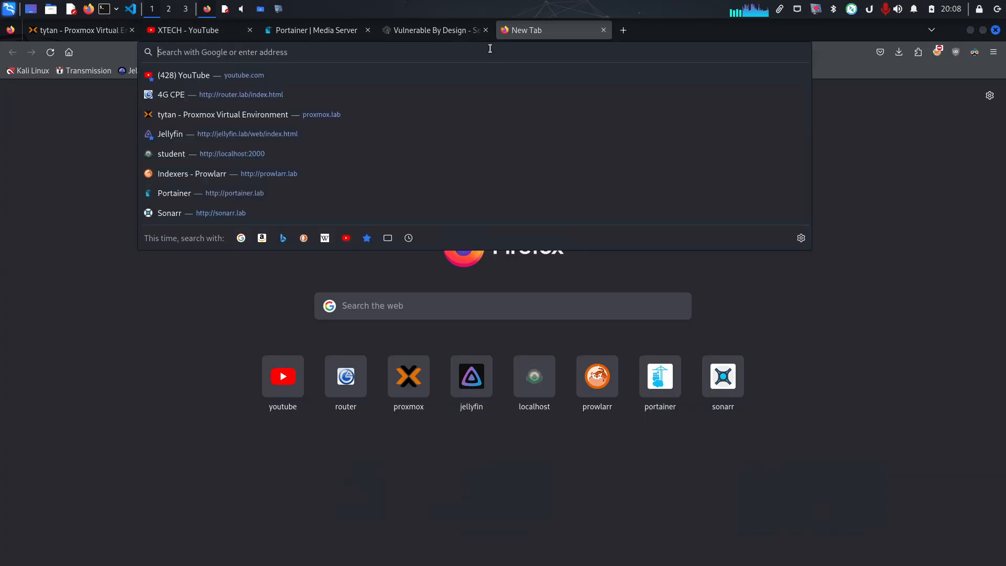
{"action": "type", "text": "vulnhub.com/"}
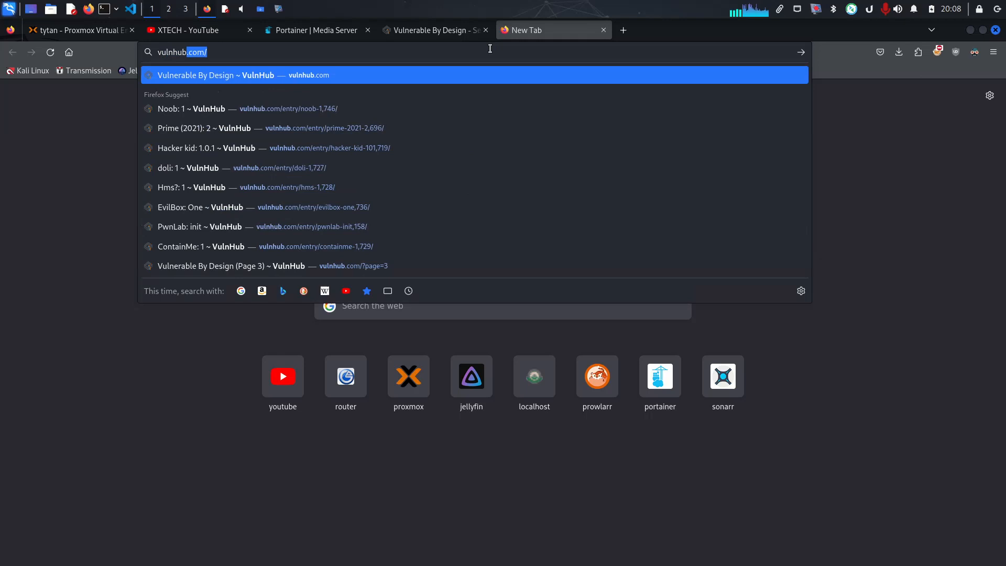
{"action": "key", "text": "Return"}
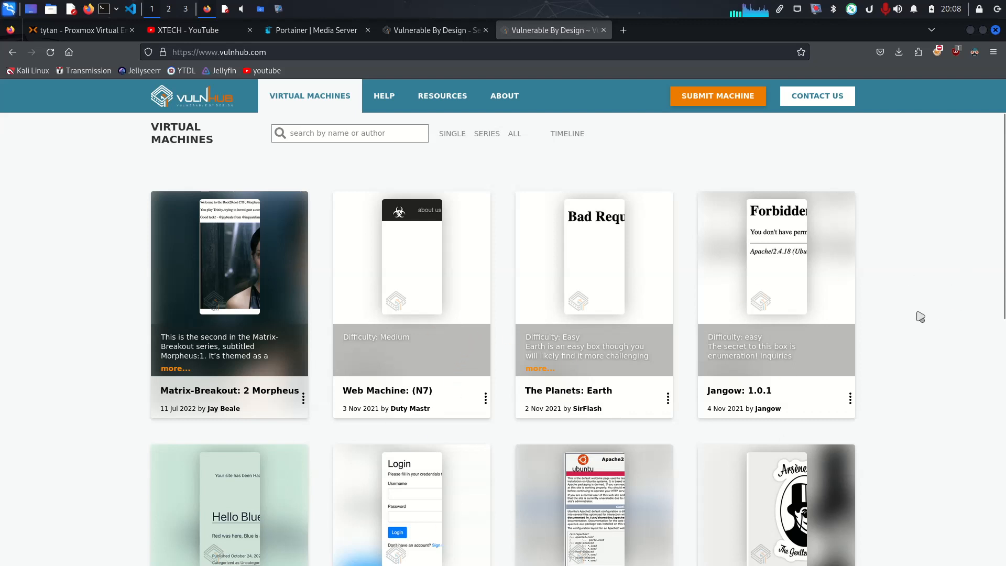
{"action": "scroll", "coordinate": [920, 316], "scroll_direction": "down", "scroll_amount": 5}
{"action": "scroll", "coordinate": [920, 316], "scroll_direction": "down", "scroll_amount": 2}
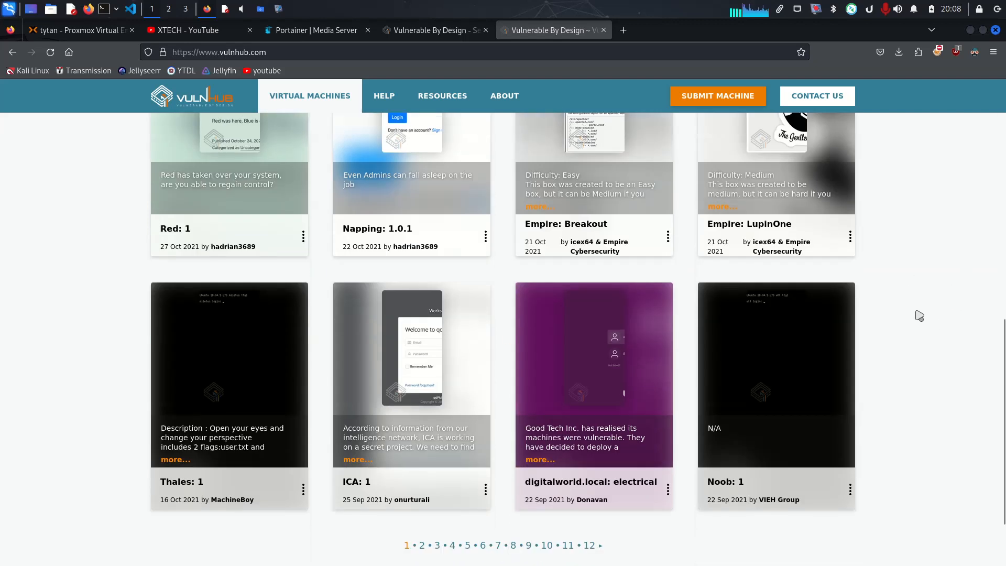
{"action": "scroll", "coordinate": [920, 316], "scroll_direction": "down", "scroll_amount": 2}
{"action": "scroll", "coordinate": [920, 316], "scroll_direction": "up", "scroll_amount": 6}
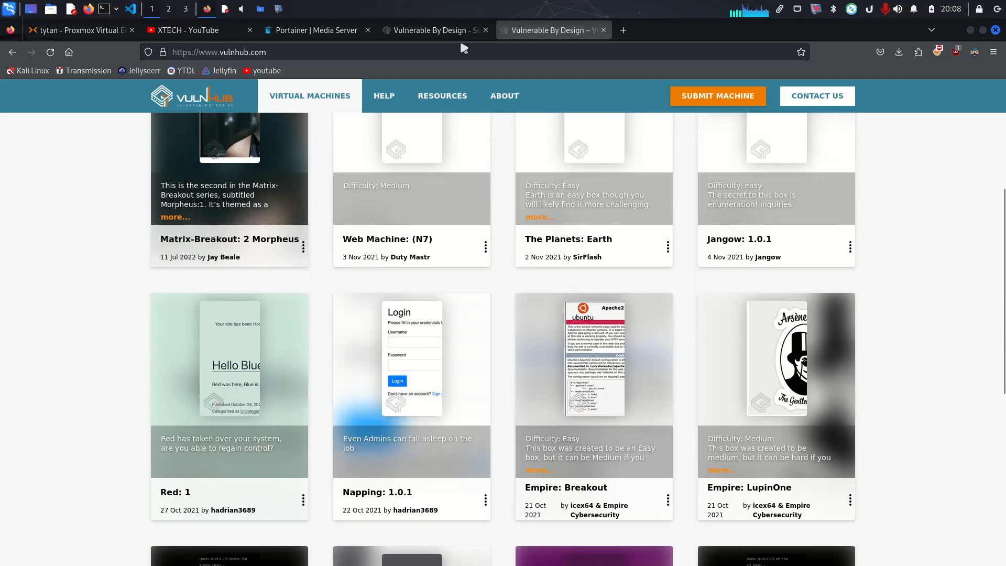
Examine the PwnLab: init entry in the existing VulnHub search for pwnlab, and close the extra VulnHub page
{"action": "left_click", "coordinate": [430, 30]}
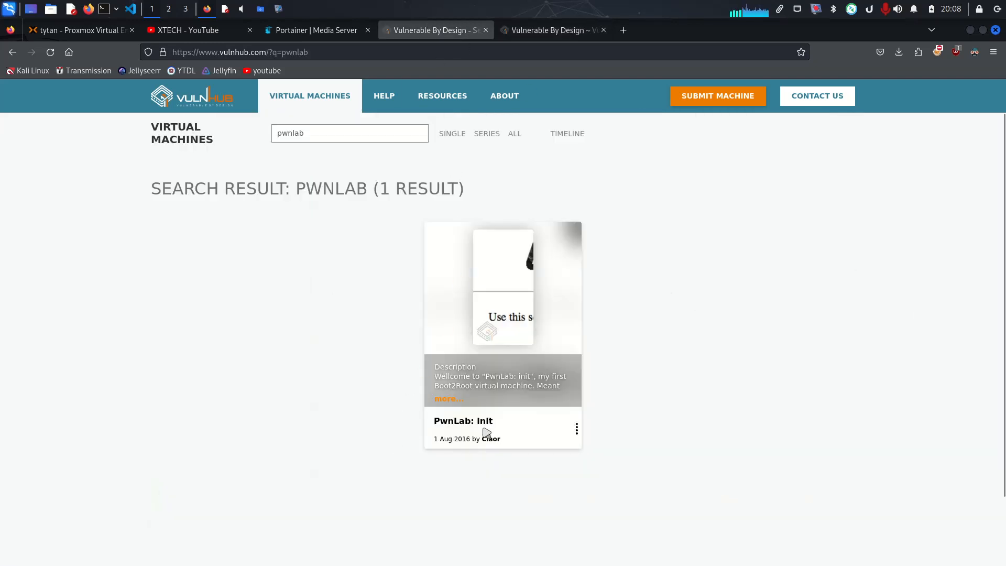
{"action": "left_click_drag", "start_coordinate": [506, 422], "coordinate": [433, 422]}
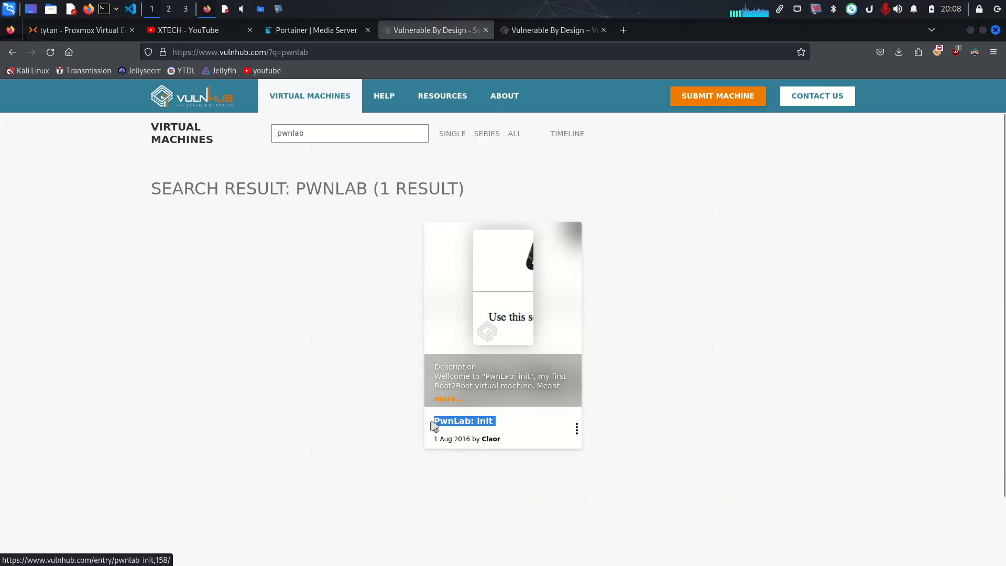
{"action": "left_click", "coordinate": [760, 417]}
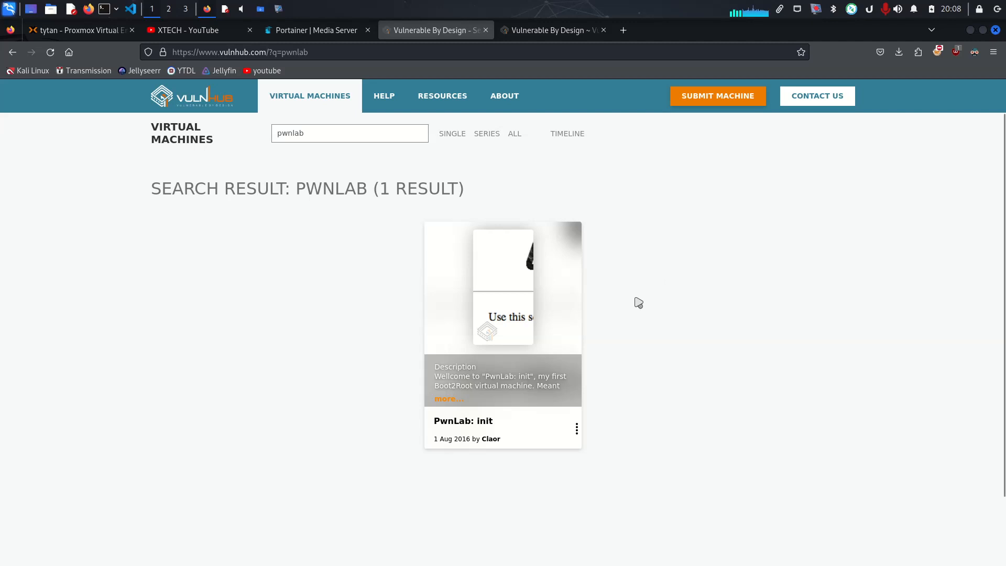
{"action": "left_click", "coordinate": [540, 32]}
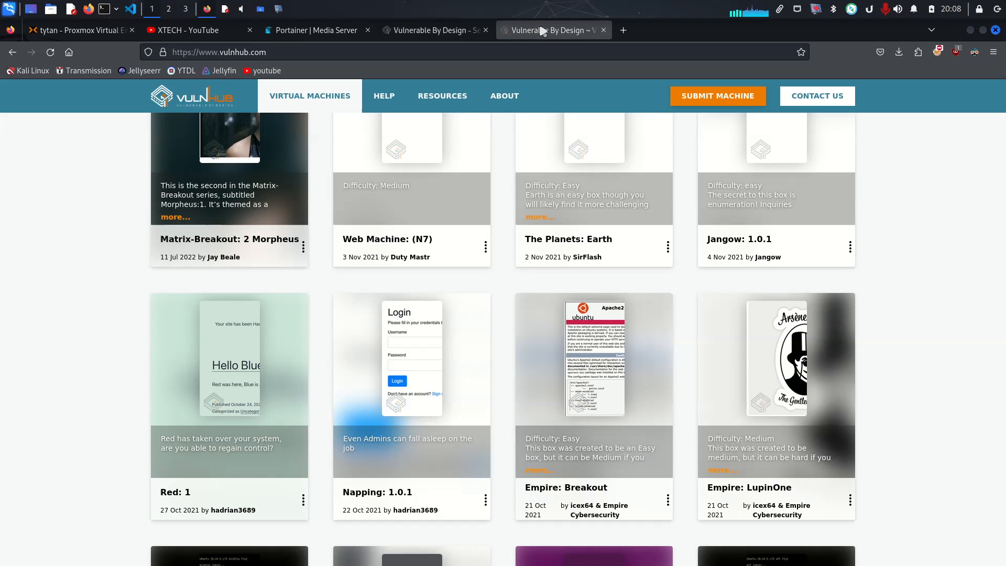
{"action": "left_click", "coordinate": [604, 31]}
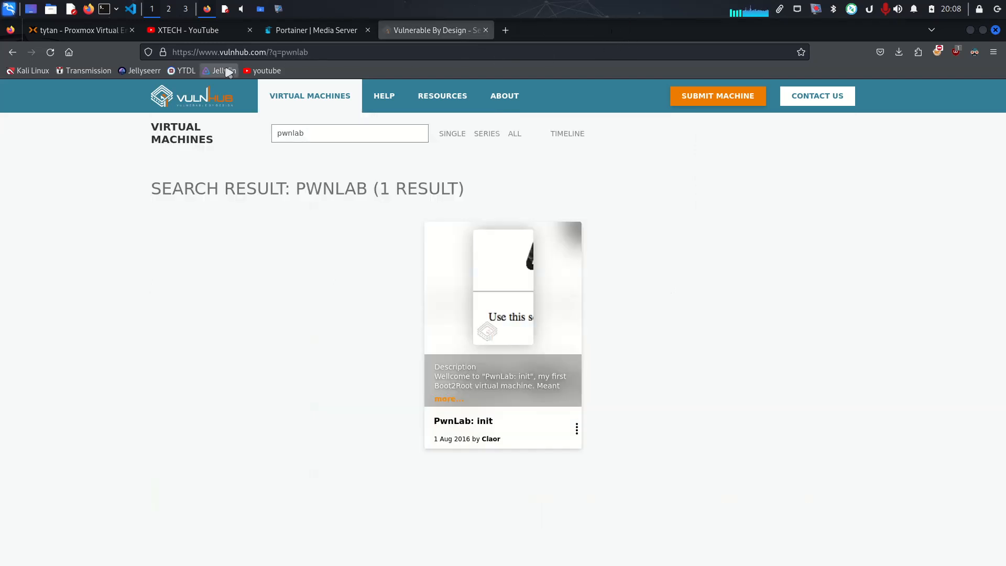
Locate pwnlab_init.ova in the Downloads folder of the file manager and close that window
{"action": "left_click", "coordinate": [260, 9]}
{"action": "left_click", "coordinate": [382, 313]}
{"action": "left_click_drag", "start_coordinate": [381, 312], "coordinate": [357, 215]}
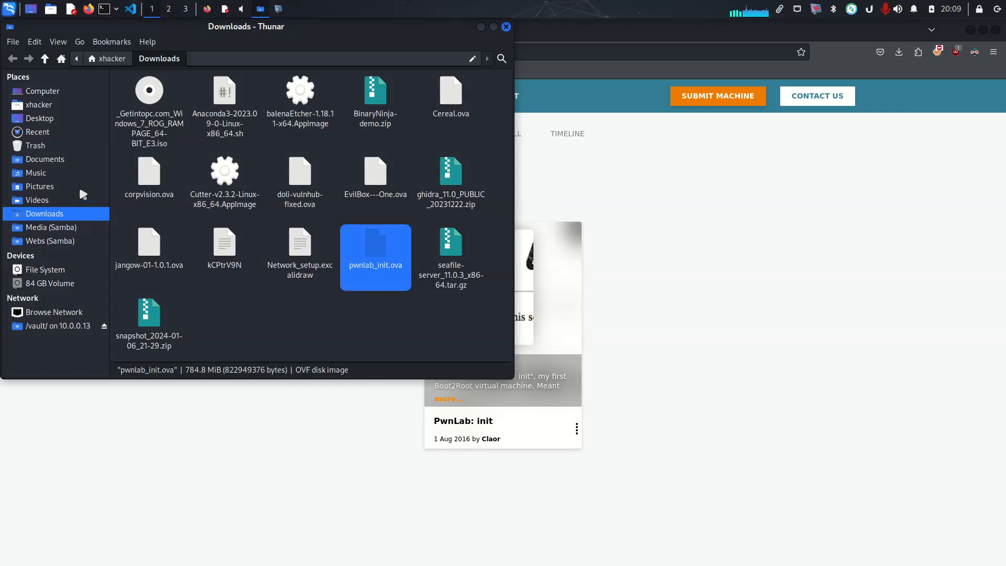
{"action": "left_click", "coordinate": [507, 26]}
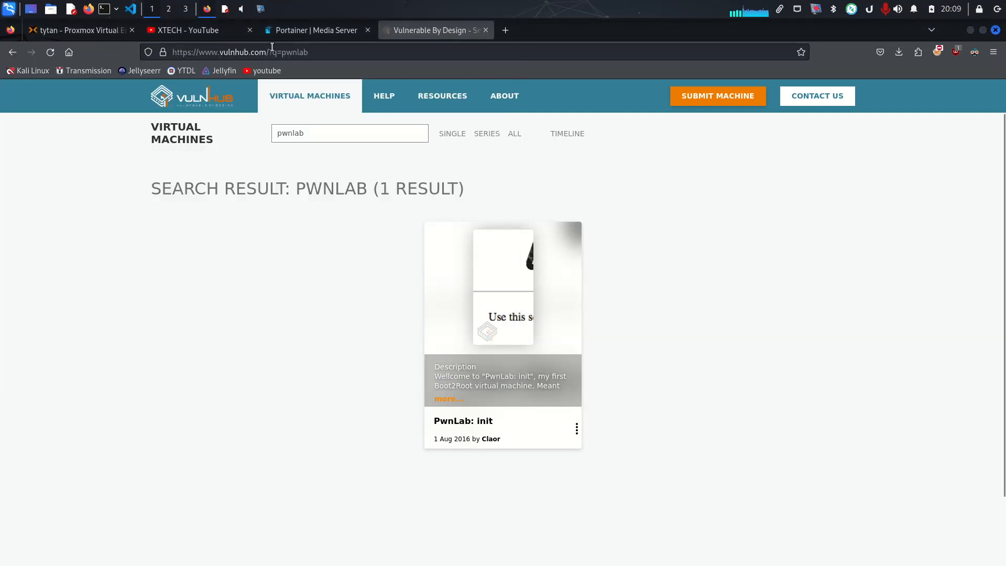
Switch to Proxmox and begin a new virtual machine named pwnlab with advanced options hidden and no installation media
{"action": "left_click", "coordinate": [209, 34]}
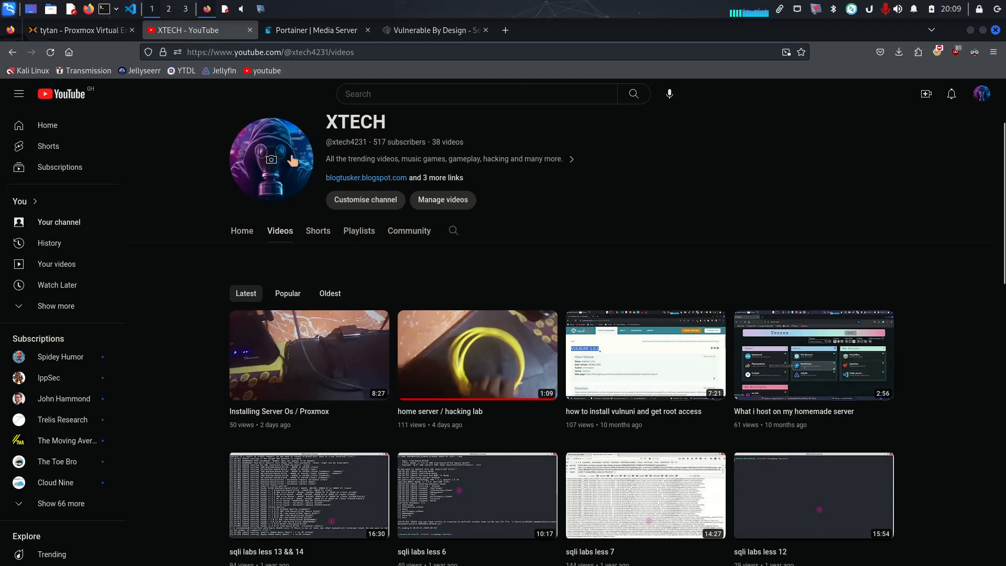
{"action": "left_click", "coordinate": [96, 37]}
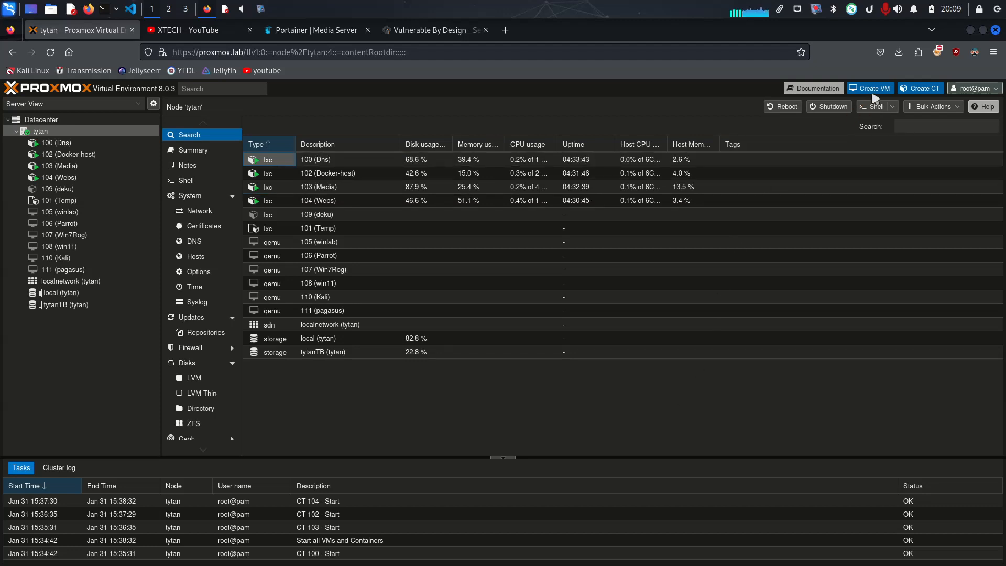
{"action": "left_click", "coordinate": [880, 90]}
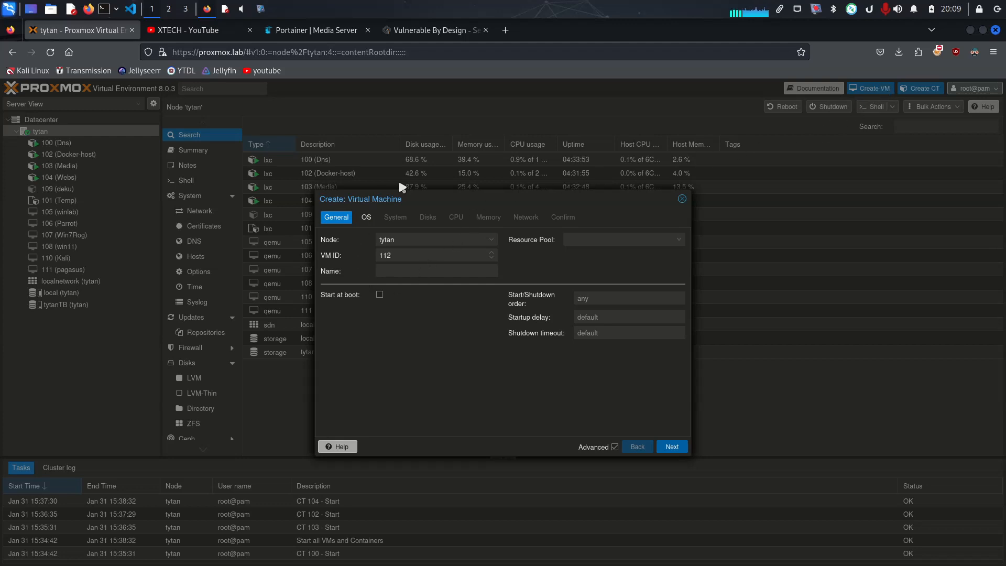
{"action": "key", "text": "Escape"}
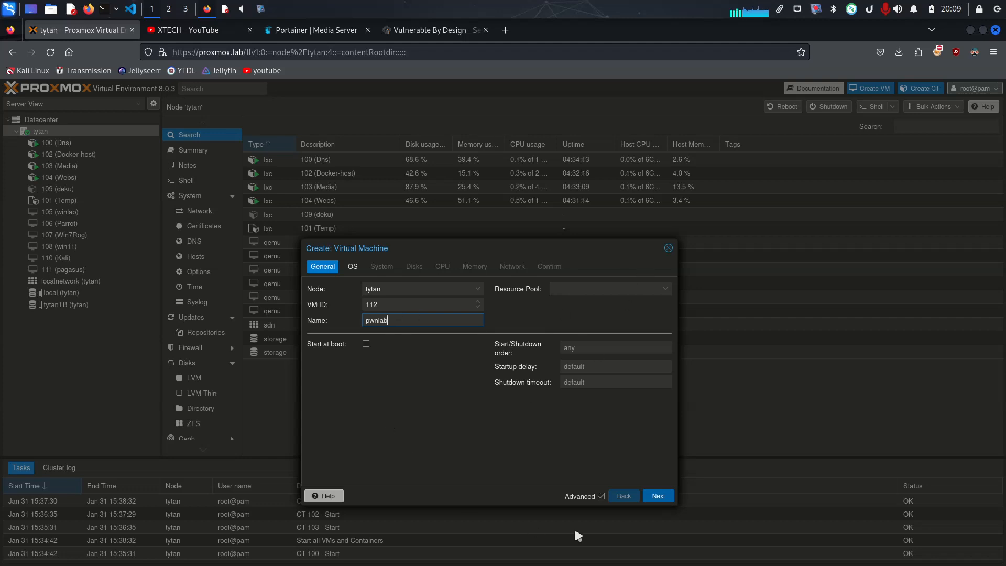
{"action": "left_click", "coordinate": [601, 497]}
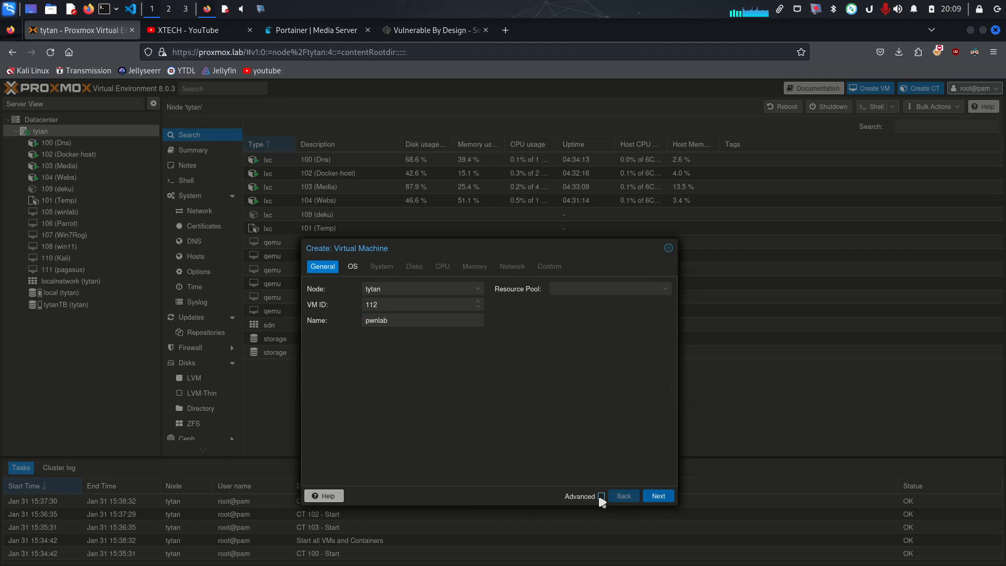
{"action": "left_click", "coordinate": [659, 497]}
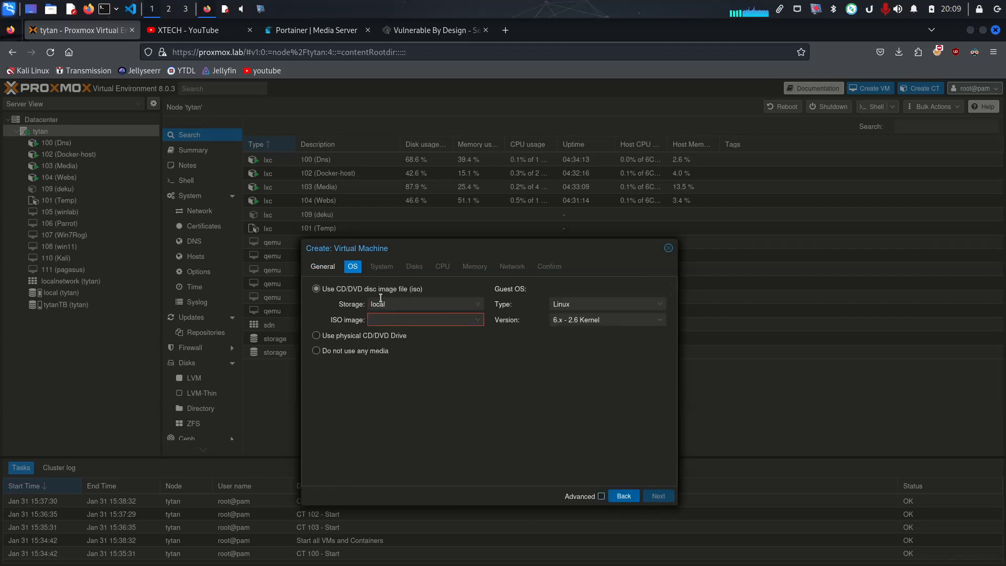
{"action": "left_click", "coordinate": [317, 351]}
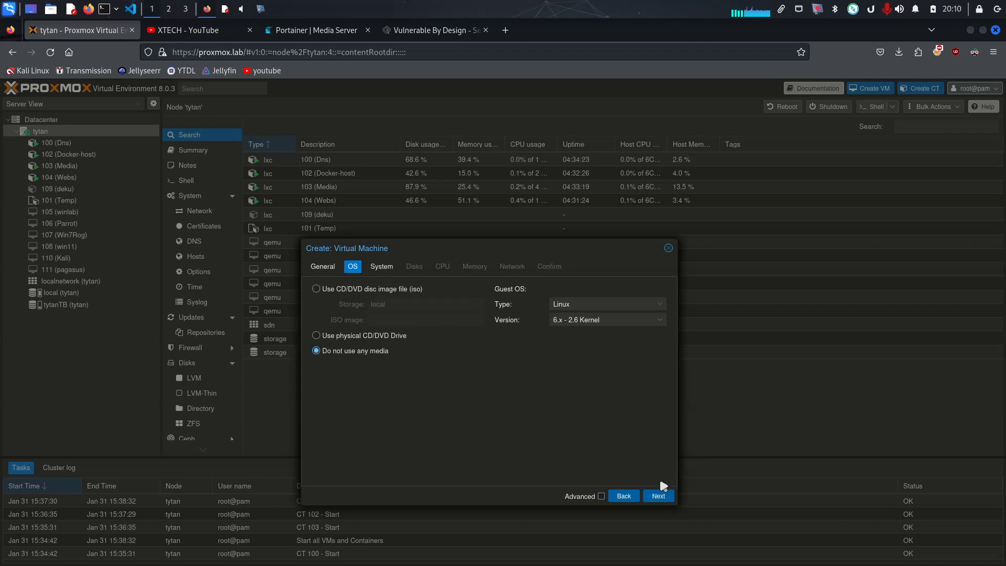
{"action": "left_click", "coordinate": [659, 496]}
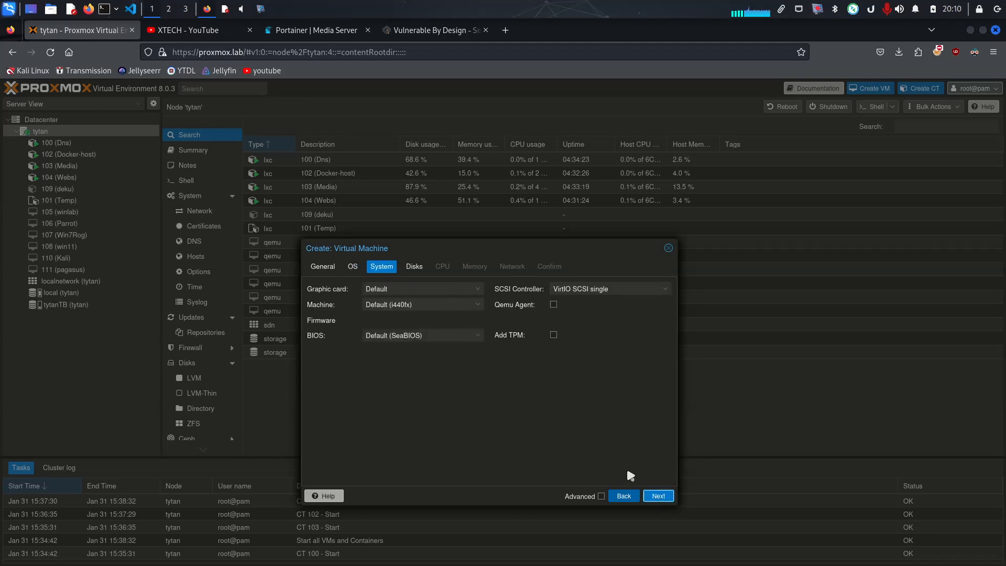
Accept the default system settings, the 32 GiB SCSI disk on local storage and one CPU core for the new virtual machine
{"action": "left_click", "coordinate": [658, 496]}
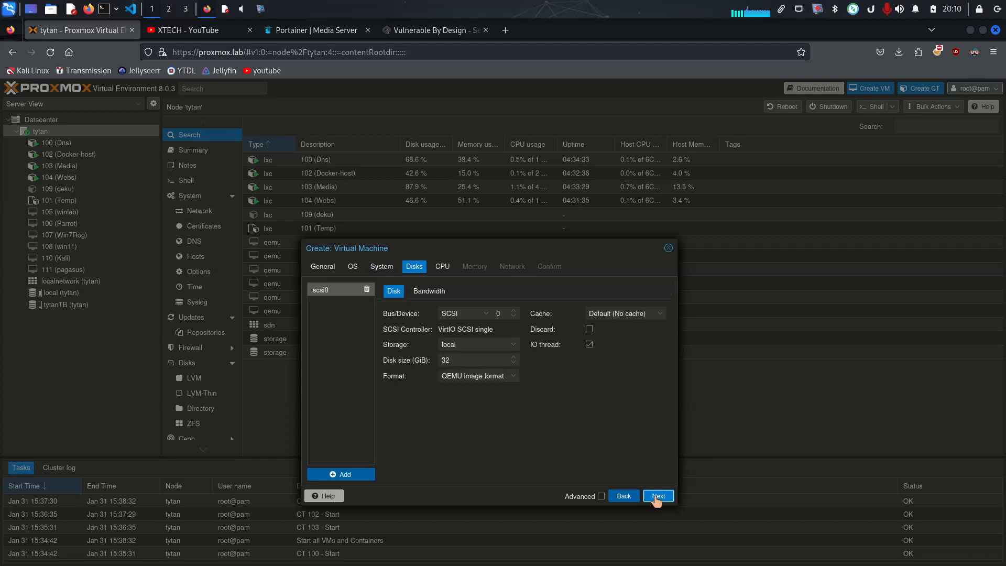
{"action": "double_click", "coordinate": [462, 364]}
{"action": "left_click", "coordinate": [488, 361]}
{"action": "left_click_drag", "start_coordinate": [471, 362], "coordinate": [429, 352]}
{"action": "left_click", "coordinate": [660, 497]}
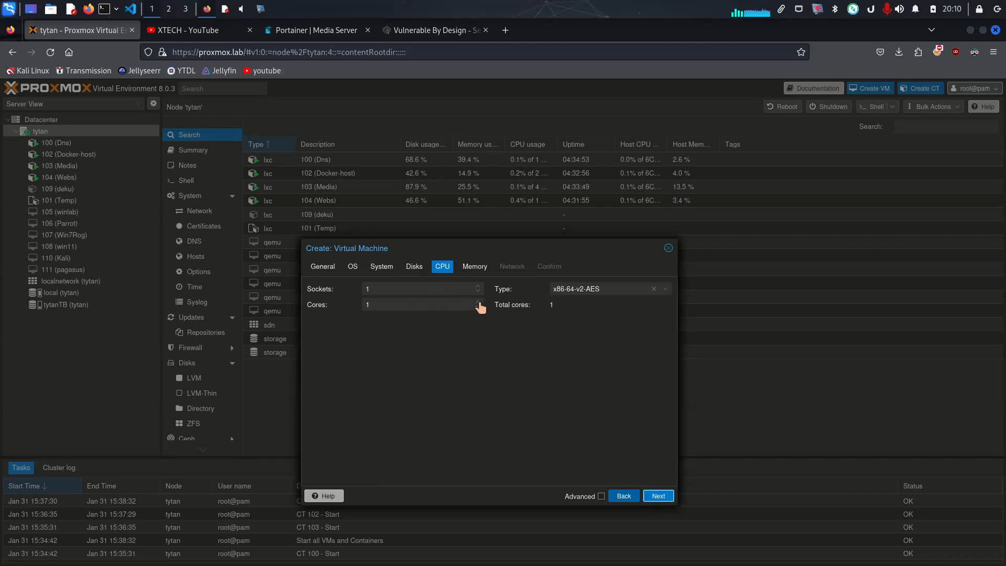
{"action": "left_click", "coordinate": [665, 498]}
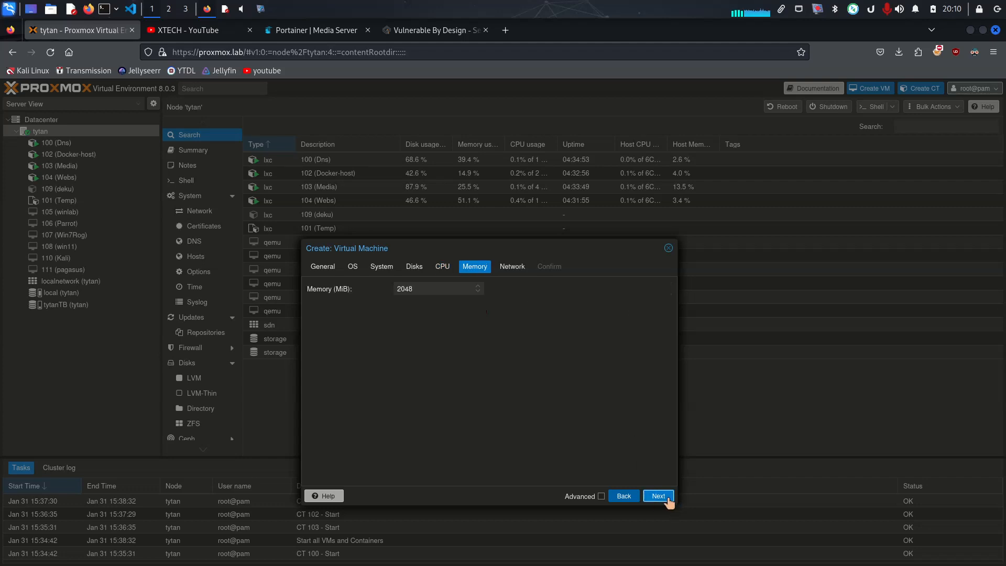
Set the new virtual machine's memory to 512 MiB
{"action": "double_click", "coordinate": [429, 290]}
{"action": "type", "text": "512"}
{"action": "left_click", "coordinate": [650, 494]}
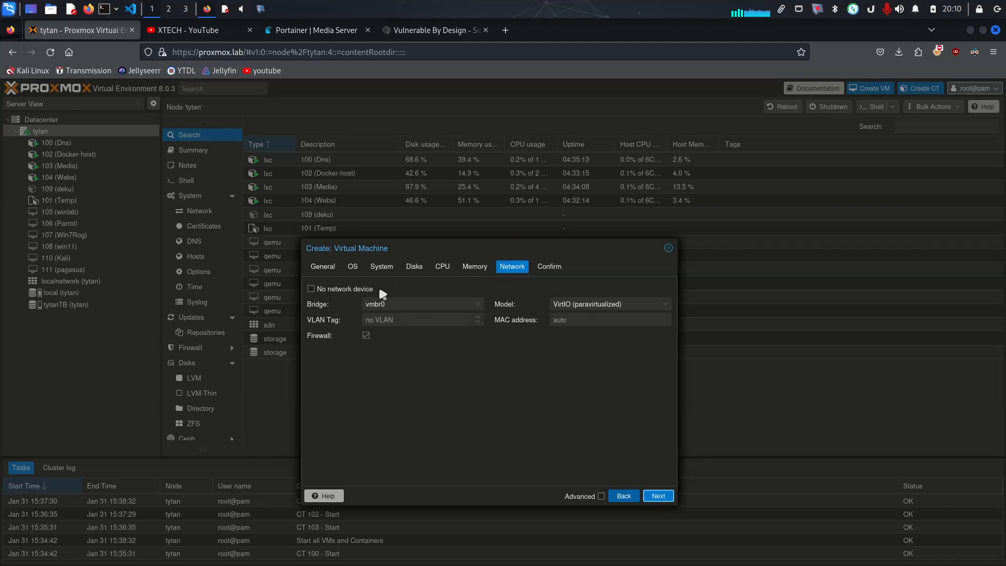
Set the network device model to Realtek RTL8139 on bridge vmbr0 and finish creating the virtual machine
{"action": "left_click", "coordinate": [667, 309]}
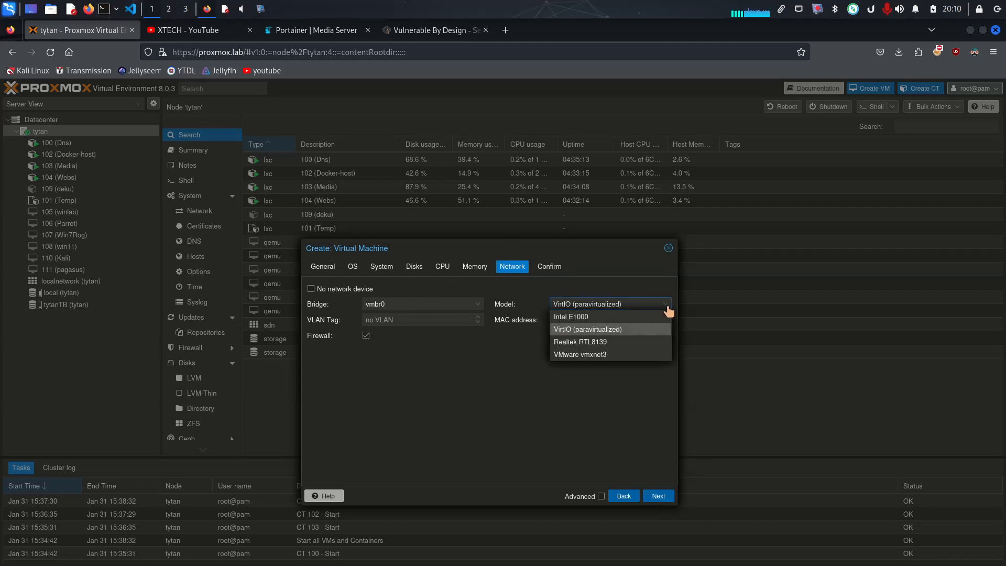
{"action": "left_click", "coordinate": [569, 345]}
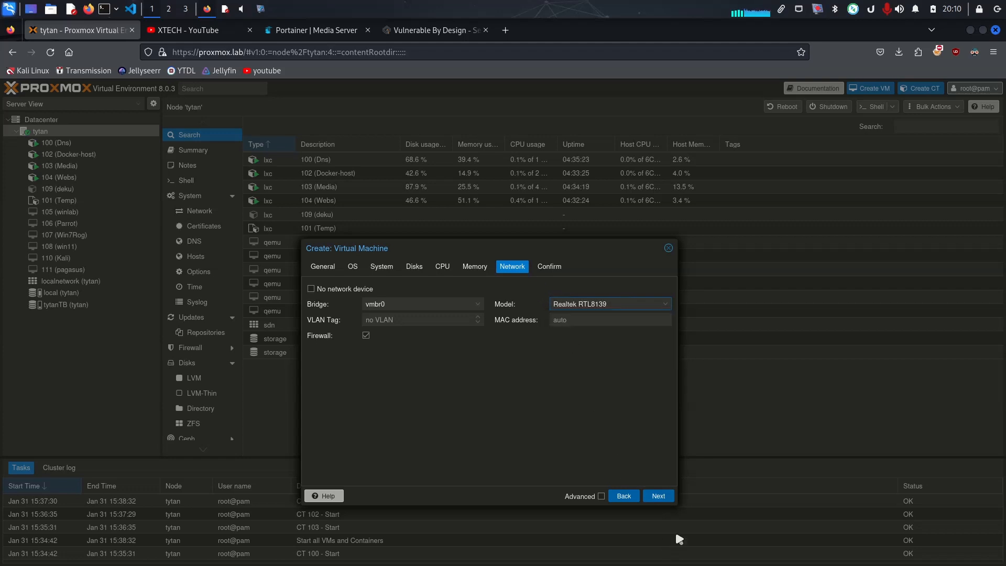
{"action": "left_click", "coordinate": [658, 496]}
{"action": "left_click", "coordinate": [658, 496]}
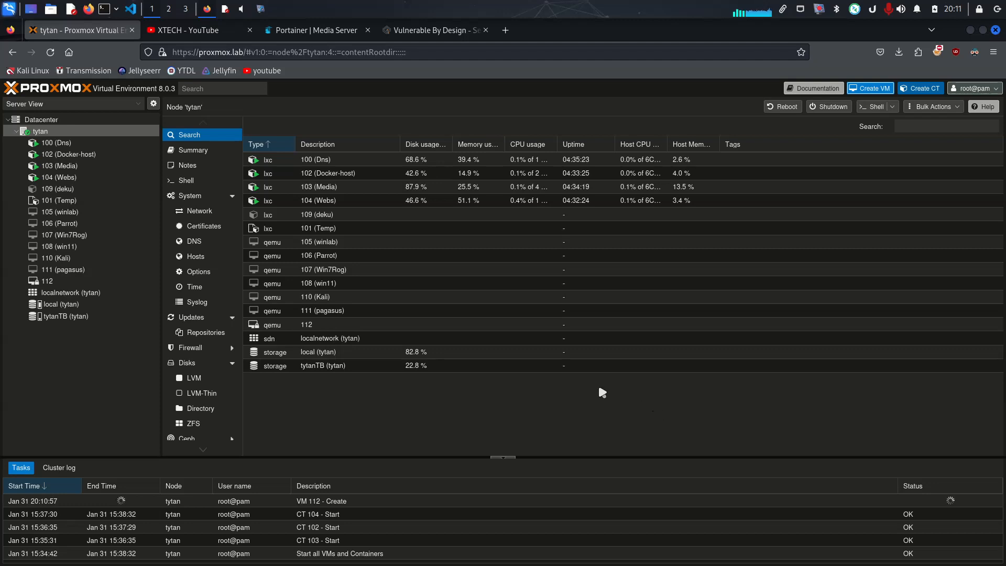
Show the hardware of virtual machine 112 (pwnlab) and detach its hard disk scsi0
{"action": "left_click", "coordinate": [60, 283]}
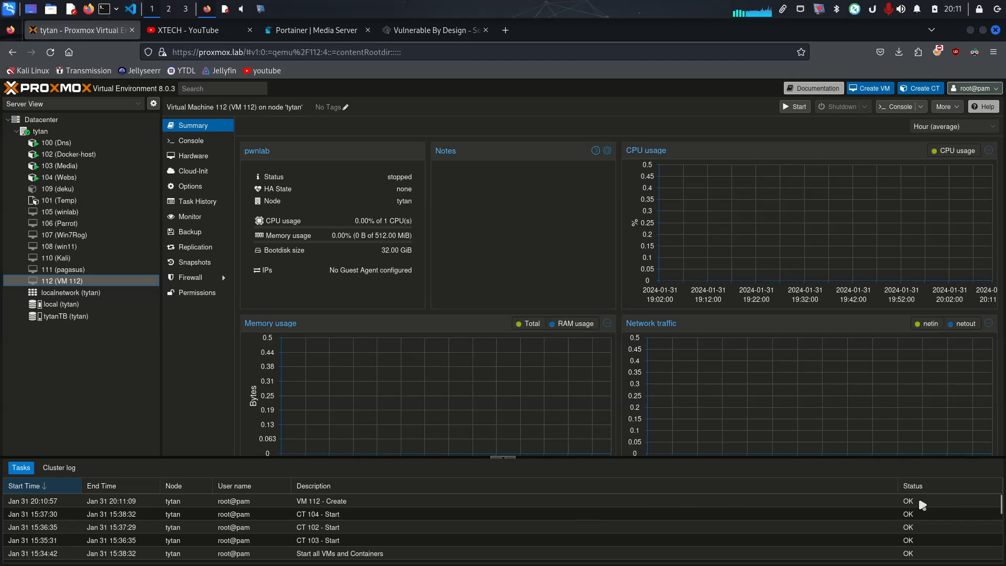
{"action": "left_click", "coordinate": [954, 505]}
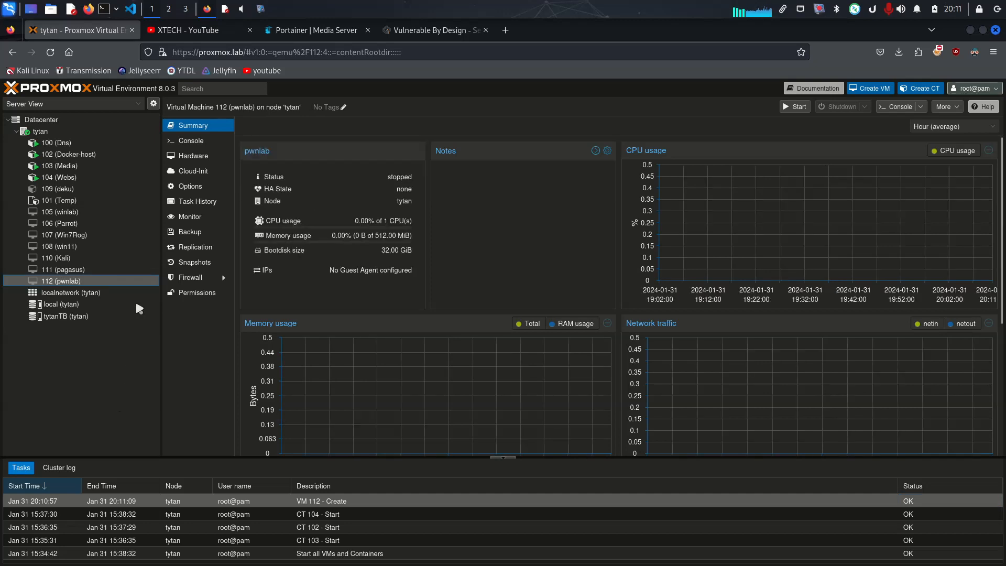
{"action": "left_click", "coordinate": [193, 156]}
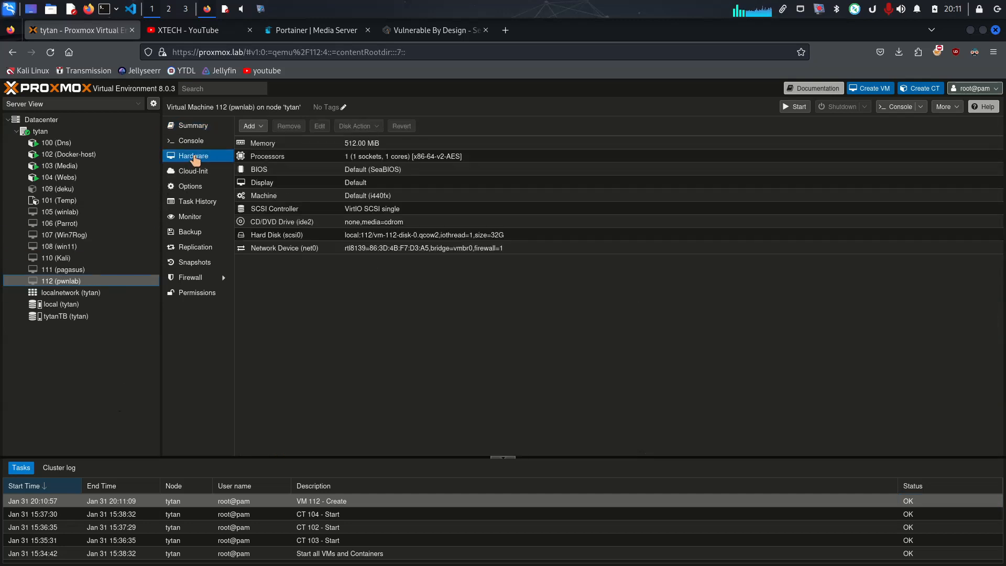
{"action": "left_click", "coordinate": [477, 241]}
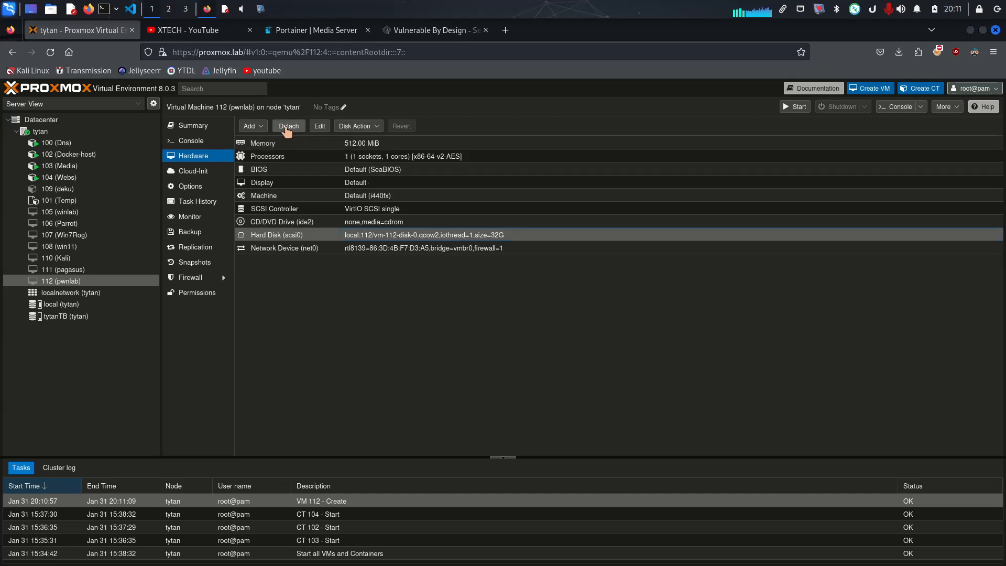
{"action": "left_click", "coordinate": [372, 127]}
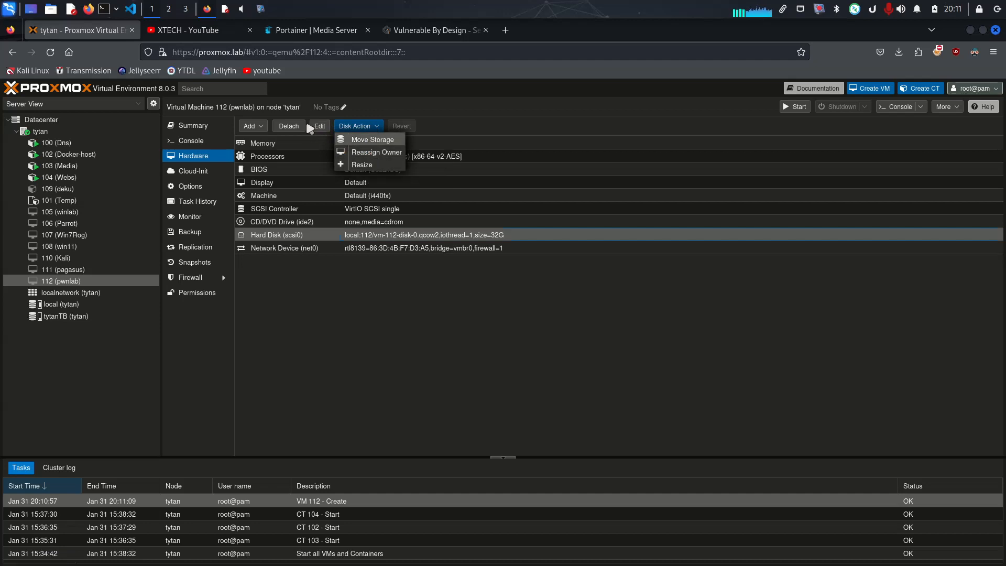
{"action": "left_click", "coordinate": [289, 125]}
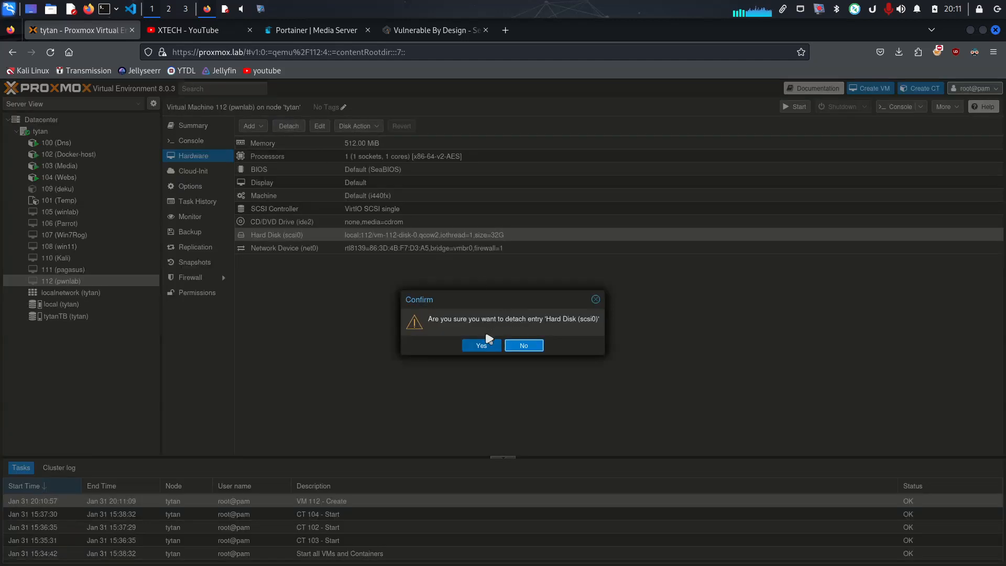
{"action": "left_click", "coordinate": [479, 345]}
Remove the detached unused disk and the CD/DVD drive (ide2) from the pwnlab virtual machine
{"action": "left_click", "coordinate": [371, 248]}
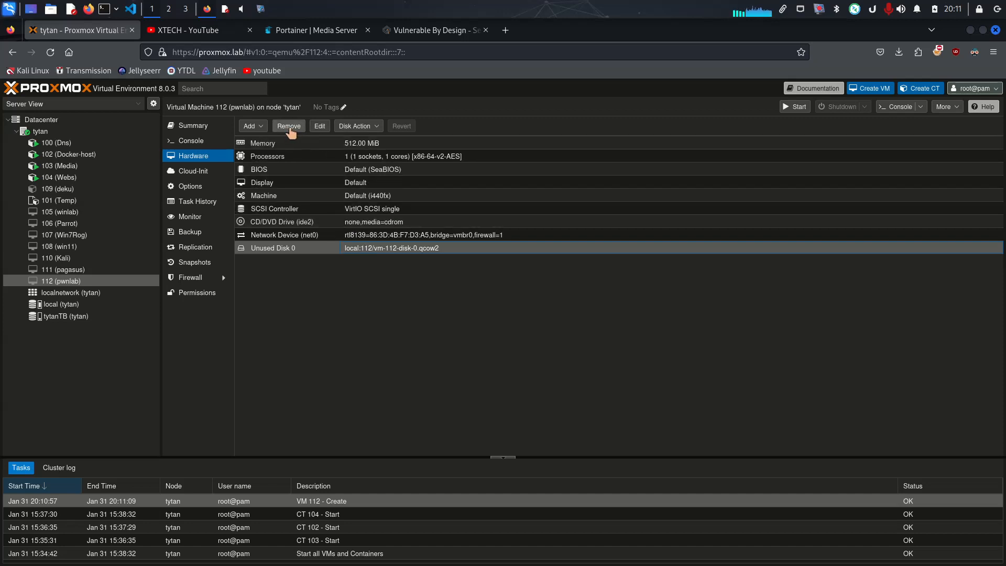
{"action": "left_click", "coordinate": [289, 127]}
{"action": "left_click", "coordinate": [480, 345]}
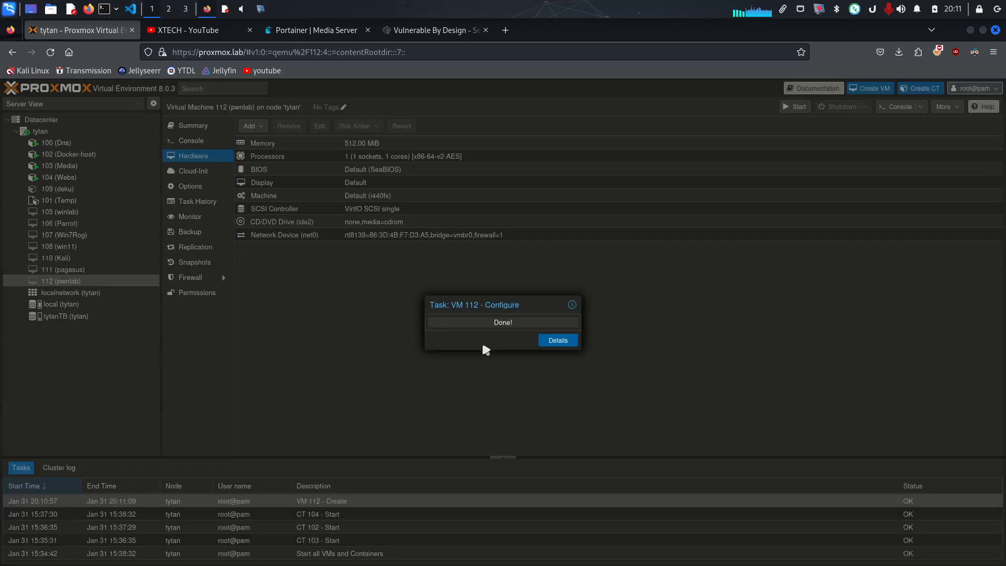
{"action": "left_click", "coordinate": [281, 226]}
{"action": "left_click", "coordinate": [290, 126]}
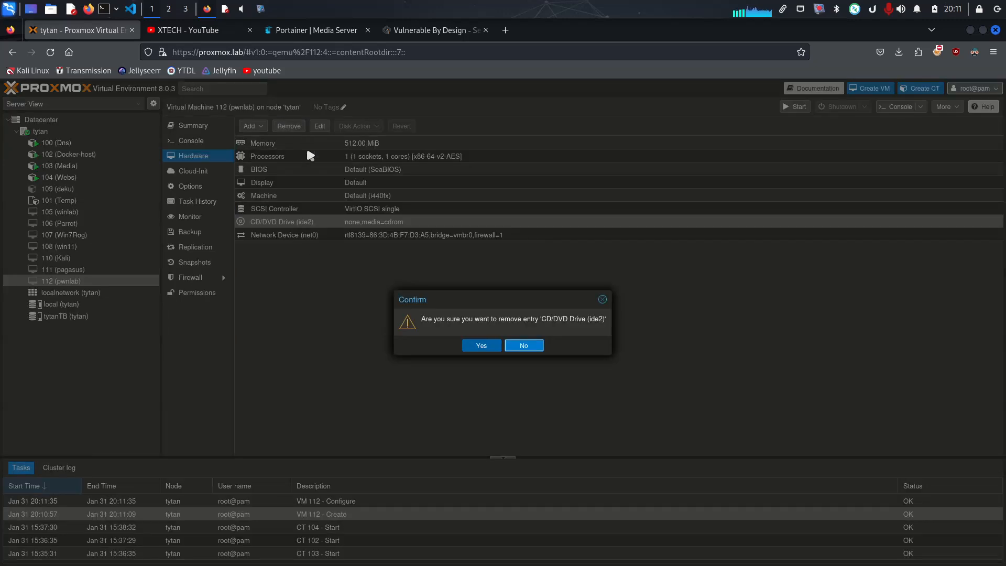
{"action": "left_click", "coordinate": [487, 345]}
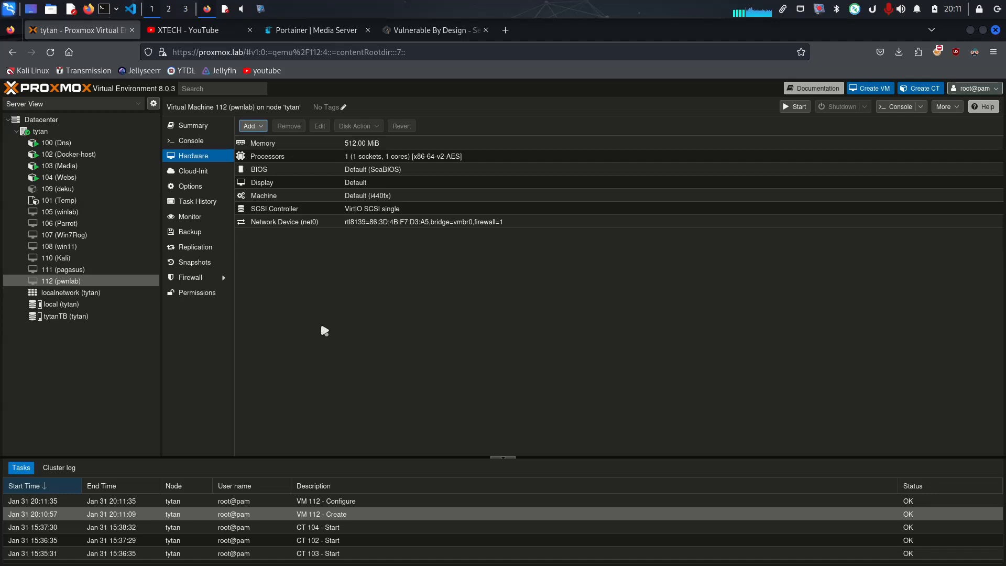
Open the shell of the tytan node, and check the Downloads folder in the file manager before closing that window
{"action": "left_click", "coordinate": [40, 131]}
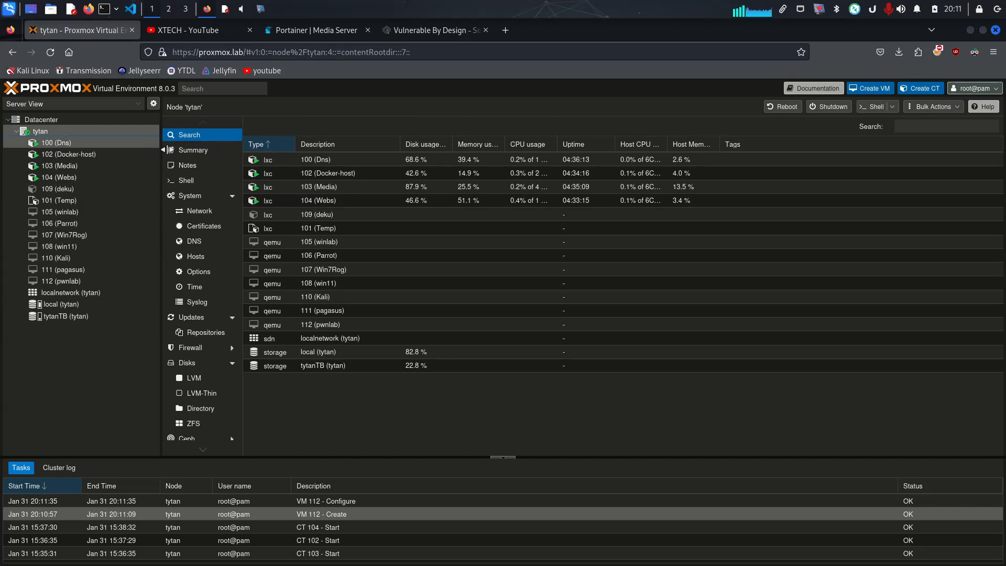
{"action": "left_click", "coordinate": [195, 183]}
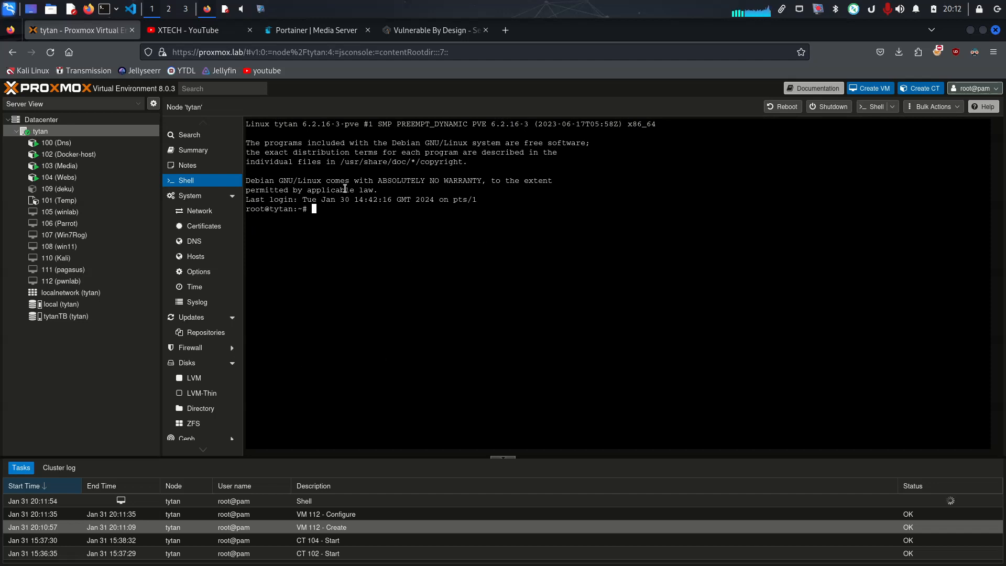
{"action": "left_click", "coordinate": [54, 12]}
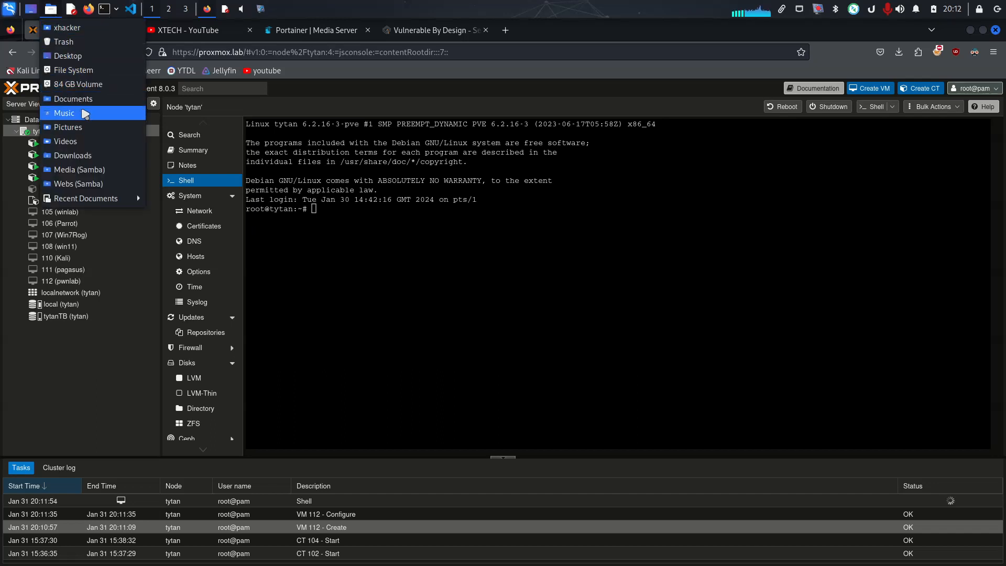
{"action": "key", "text": "Escape"}
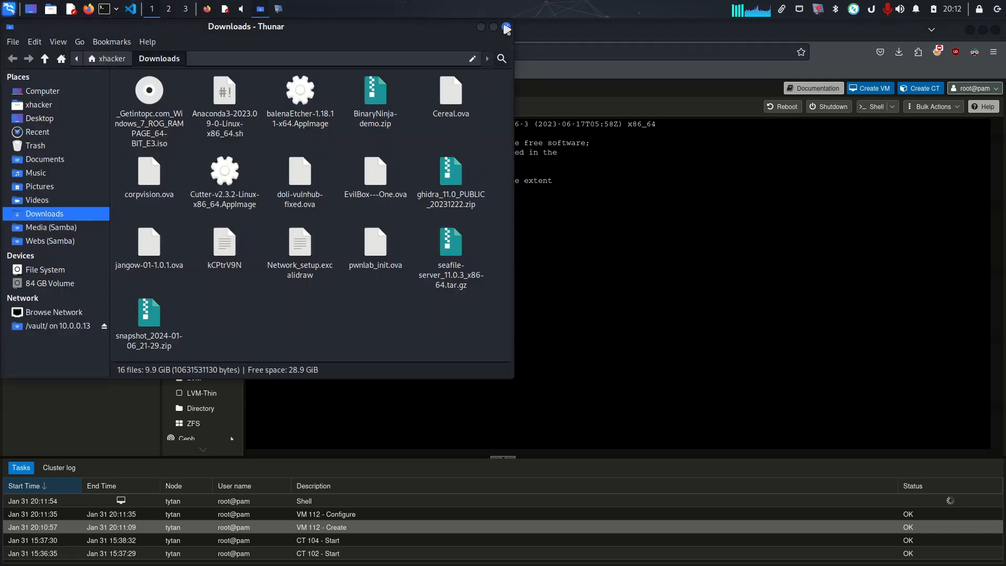
{"action": "left_click", "coordinate": [507, 30]}
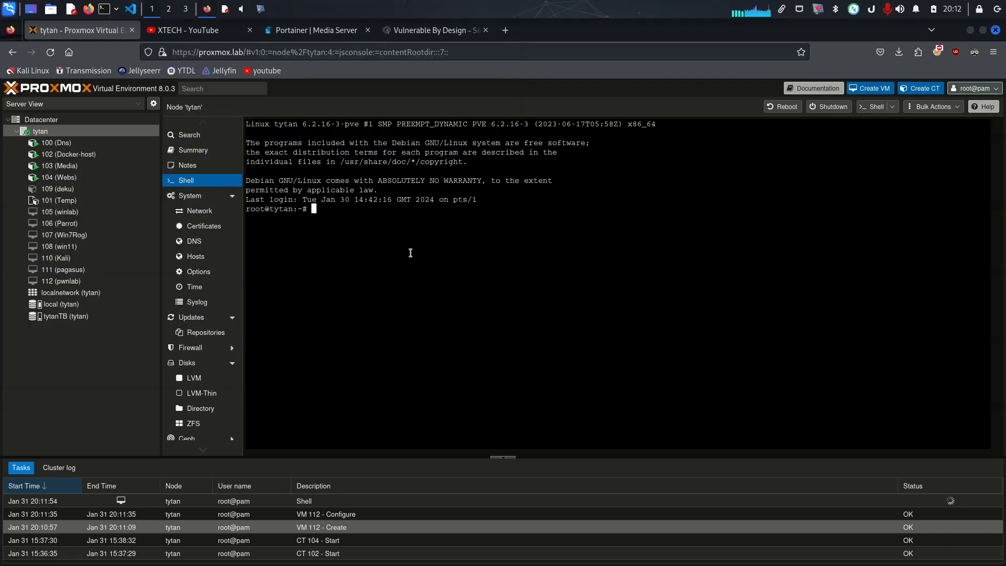
Launch the local Terminal Emulator and change to the Downloads directory
{"action": "key", "text": "ctrl+space"}
{"action": "type", "text": "ter"}
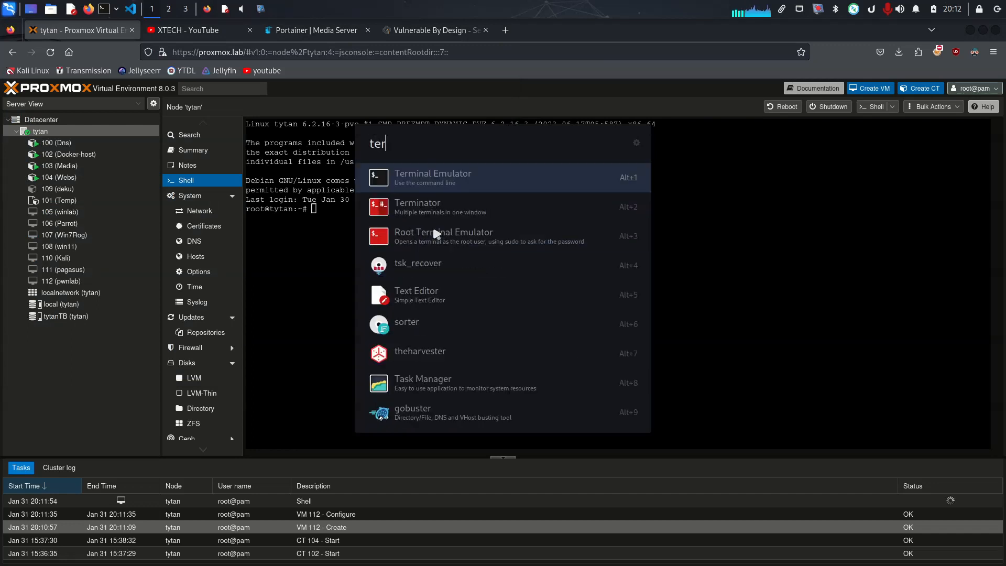
{"action": "key", "text": "Return"}
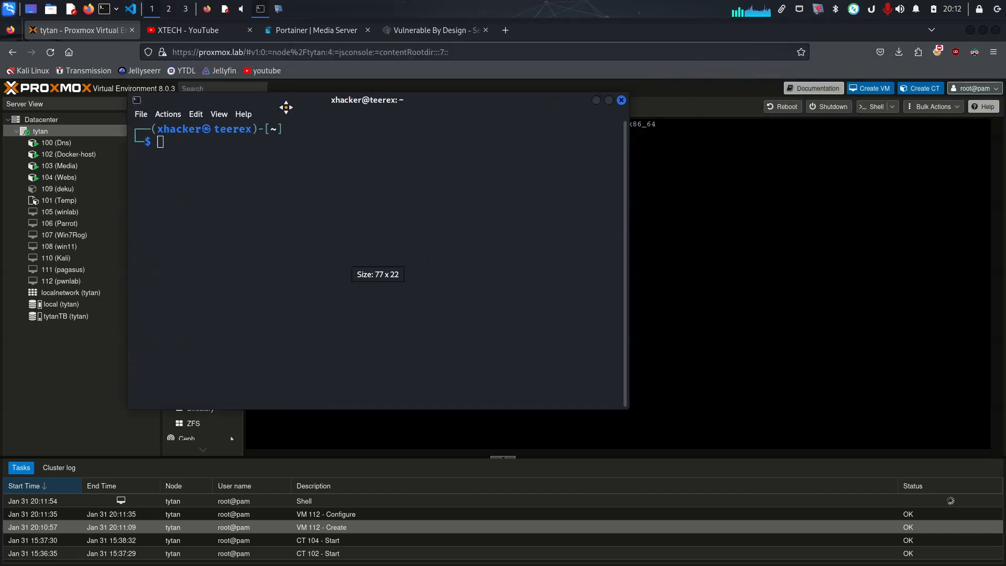
{"action": "type", "text": "cd"}
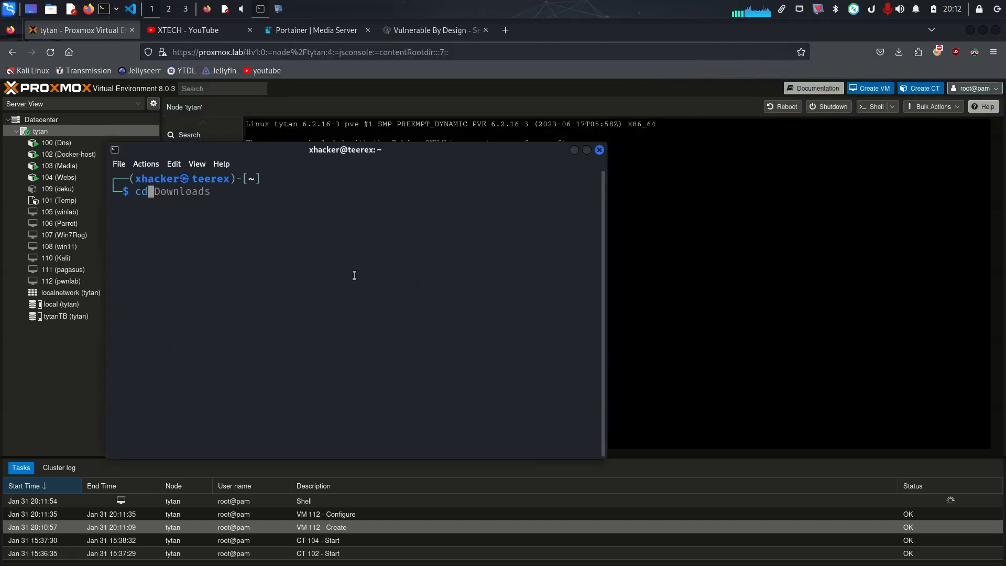
{"action": "key", "text": "Right"}
{"action": "key", "text": "Return"}
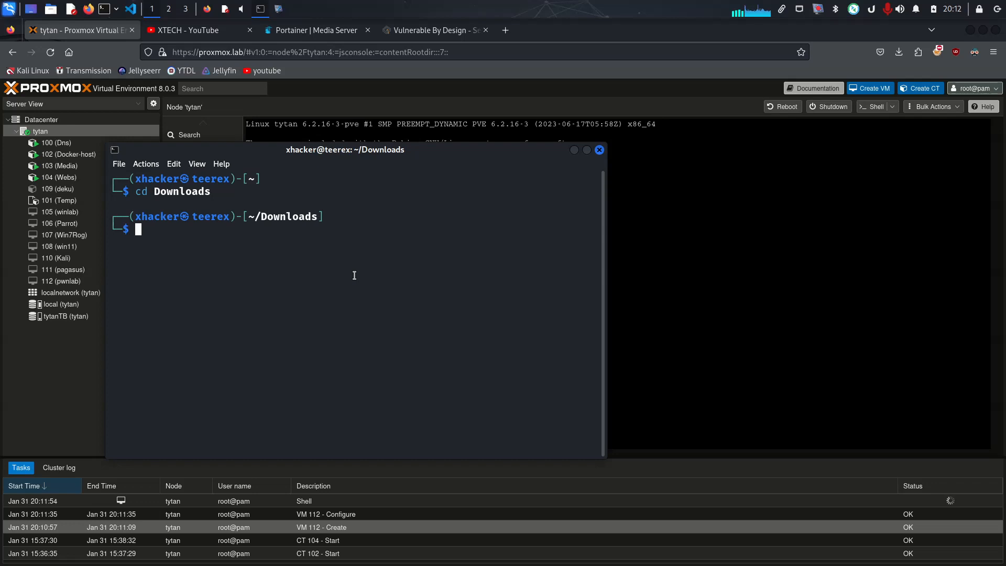
Try to serve the Downloads directory over HTTP with the command python3 http.server 800
{"action": "left_click_drag", "start_coordinate": [427, 151], "coordinate": [581, 279]}
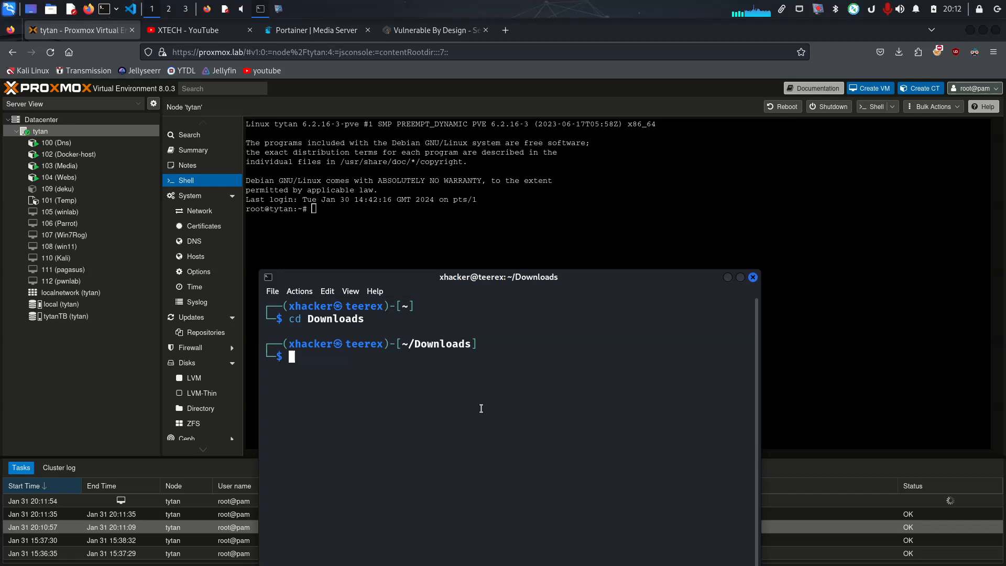
{"action": "type", "text": "python3 http.server 8"}
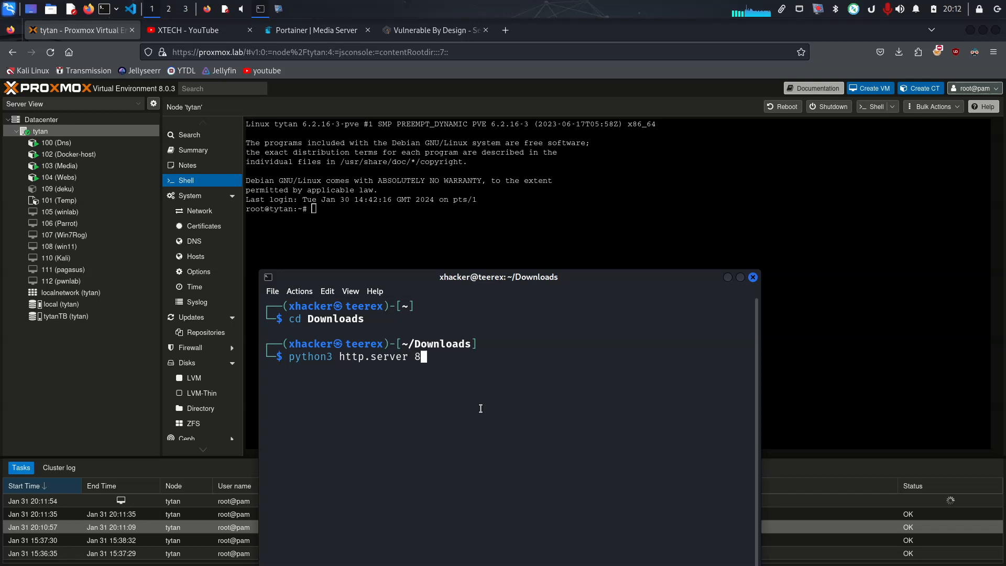
{"action": "type", "text": "00"}
{"action": "key", "text": "Return"}
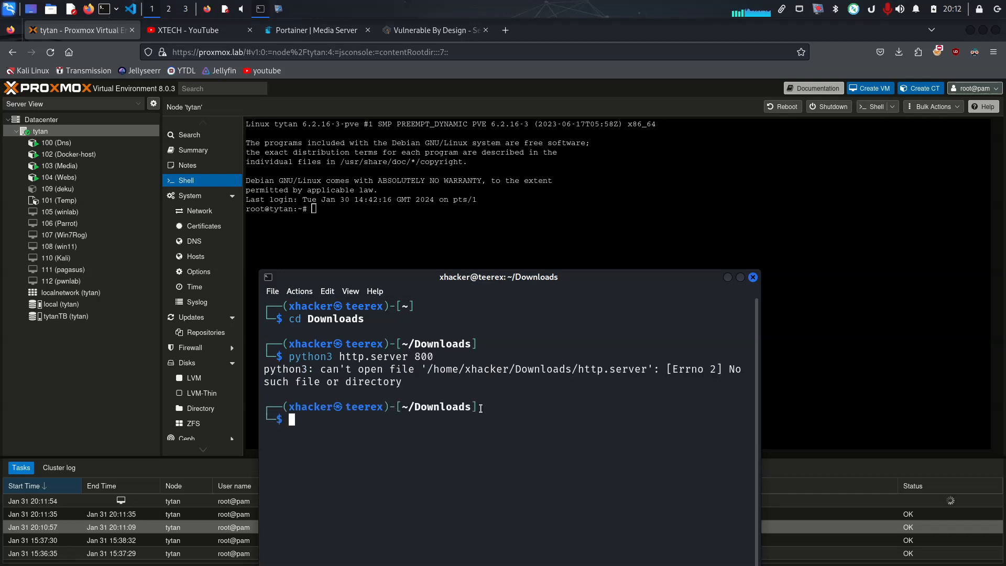
Add the missing -m option to the previous command and run python3 -m http.server 800 in the Downloads directory
{"action": "key", "text": "Up"}
{"action": "key", "text": "ctrl+Left"}
{"action": "key", "text": "ctrl+Left"}
{"action": "key", "text": "ctrl+Left"}
{"action": "key", "text": "ctrl+Right"}
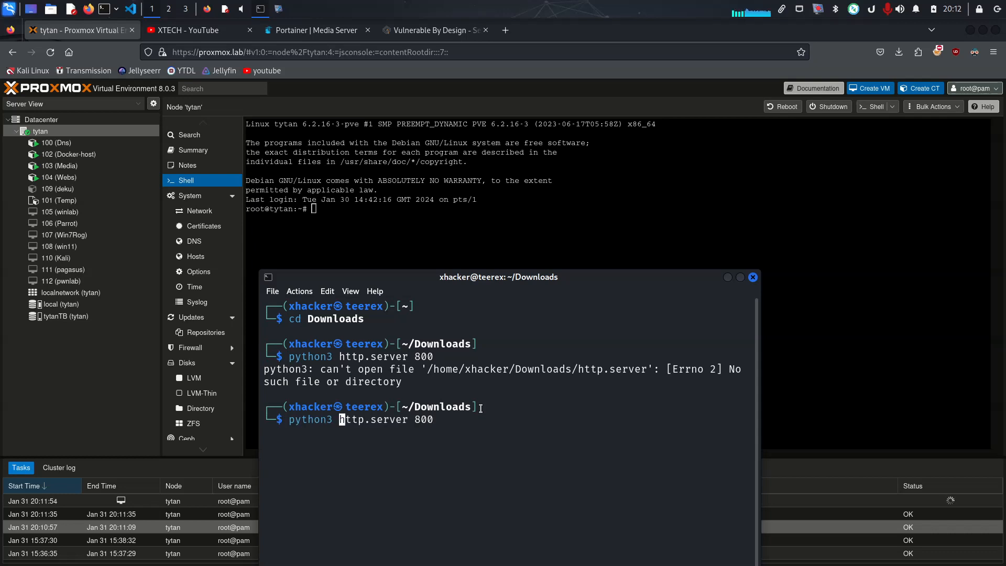
{"action": "type", "text": "0-"}
{"action": "key", "text": "BackSpace"}
{"action": "key", "text": "BackSpace"}
{"action": "type", "text": "-m"}
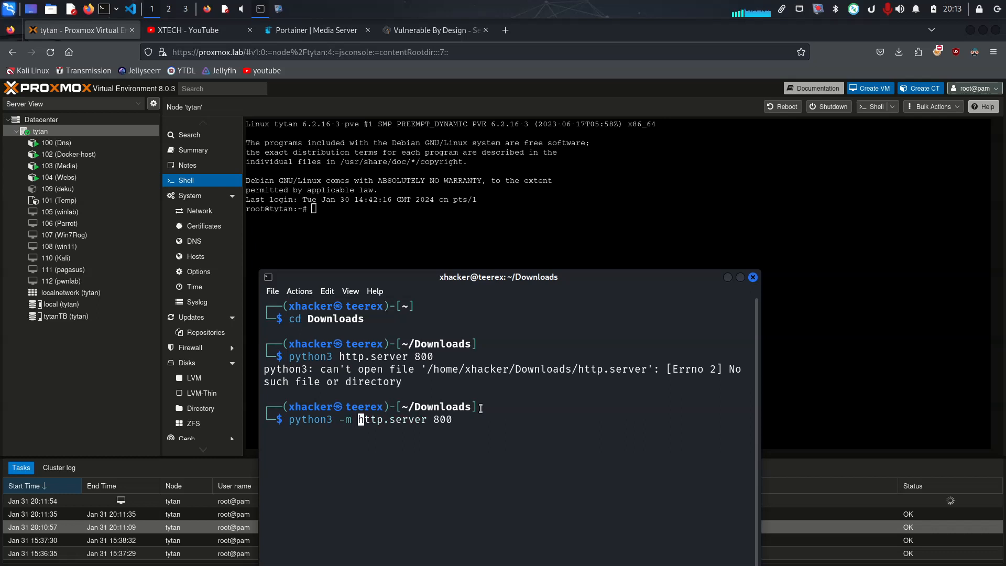
{"action": "key", "text": "Return"}
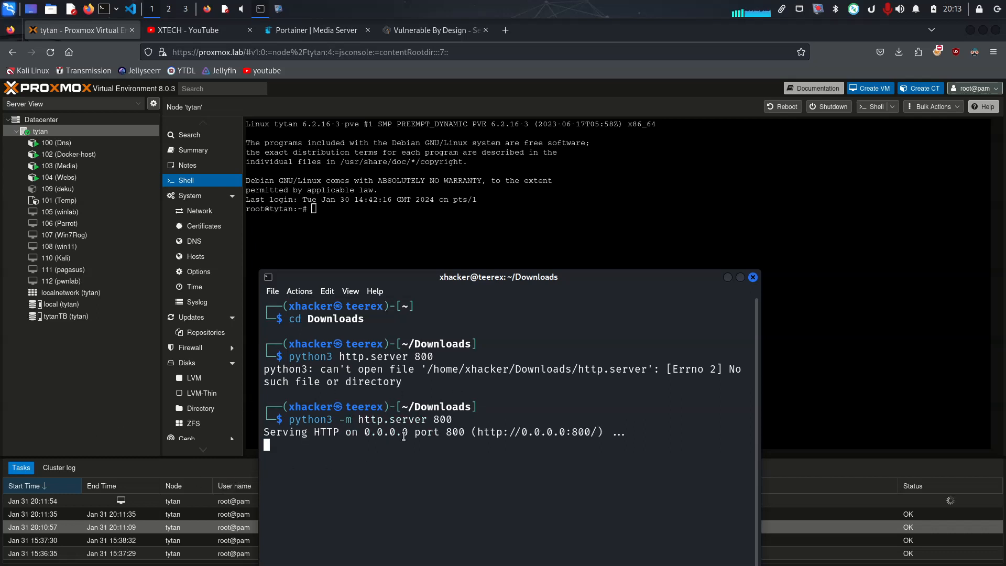
{"action": "left_click_drag", "start_coordinate": [622, 433], "coordinate": [508, 433]}
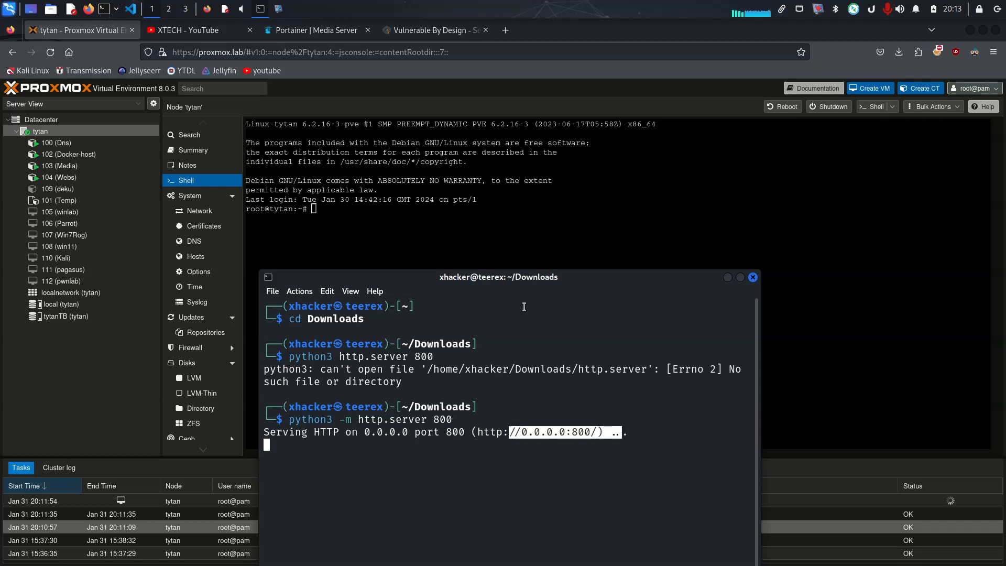
{"action": "left_click_drag", "start_coordinate": [539, 280], "coordinate": [510, 126]}
{"action": "left_click", "coordinate": [488, 353]}
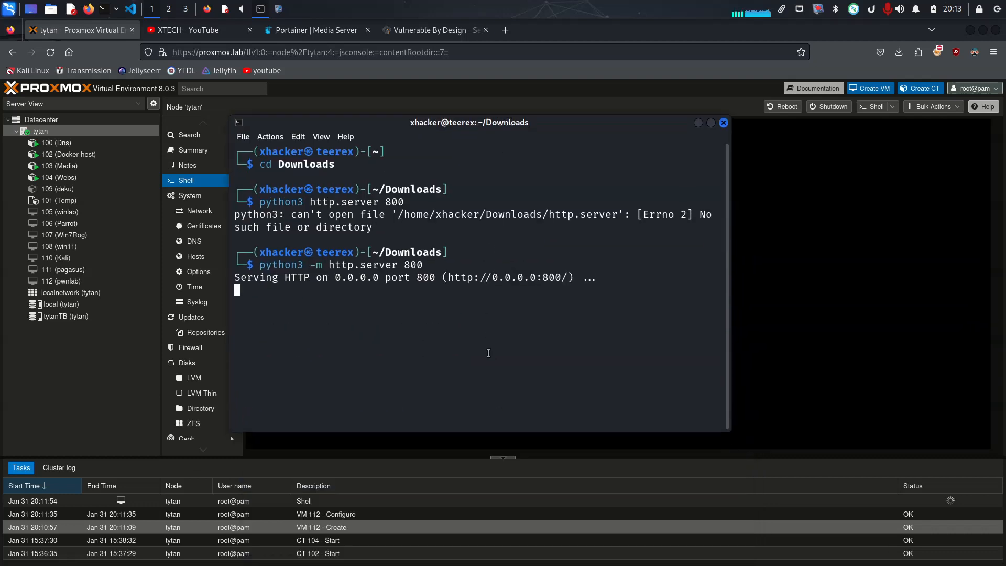
Split the local terminal into a second pane and list the network interfaces with ifconfig
{"action": "key", "text": "ctrl+o"}
{"action": "key", "text": "ctrl+shift+d"}
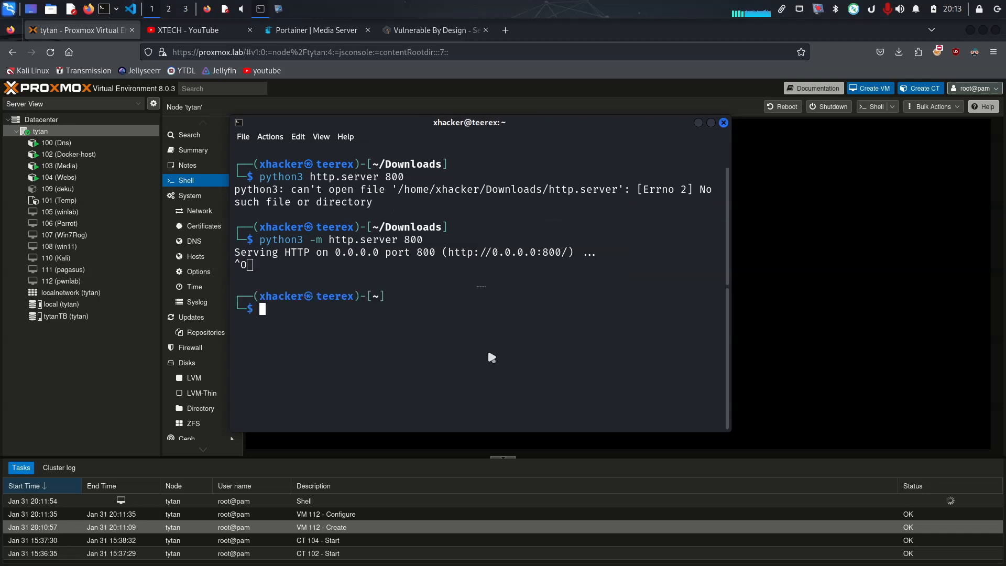
{"action": "type", "text": "if"}
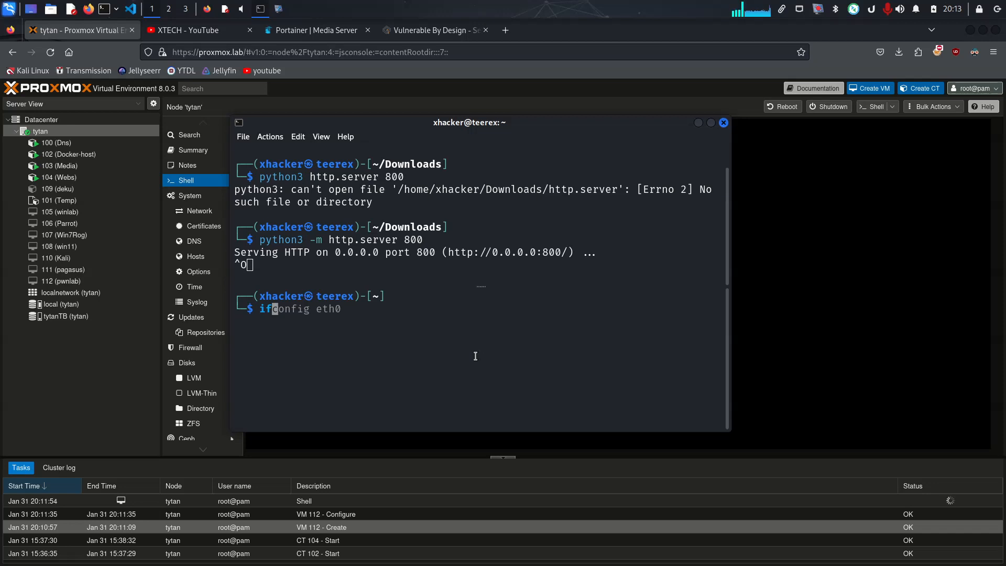
{"action": "type", "text": "config wlan0"}
{"action": "key", "text": "Return"}
{"action": "scroll", "coordinate": [419, 348], "scroll_direction": "up", "scroll_amount": 8}
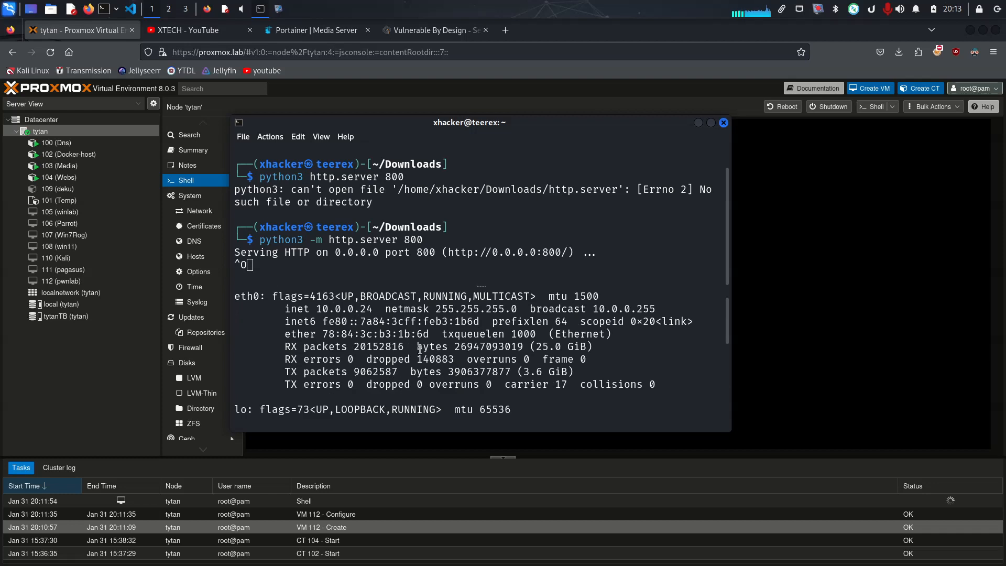
Copy the eth0 IP address and begin the command wget 10.0.0.24:800/ in the tytan node's shell
{"action": "double_click", "coordinate": [347, 336]}
{"action": "right_click", "coordinate": [346, 331]}
{"action": "left_click", "coordinate": [416, 338]}
{"action": "left_click", "coordinate": [755, 220]}
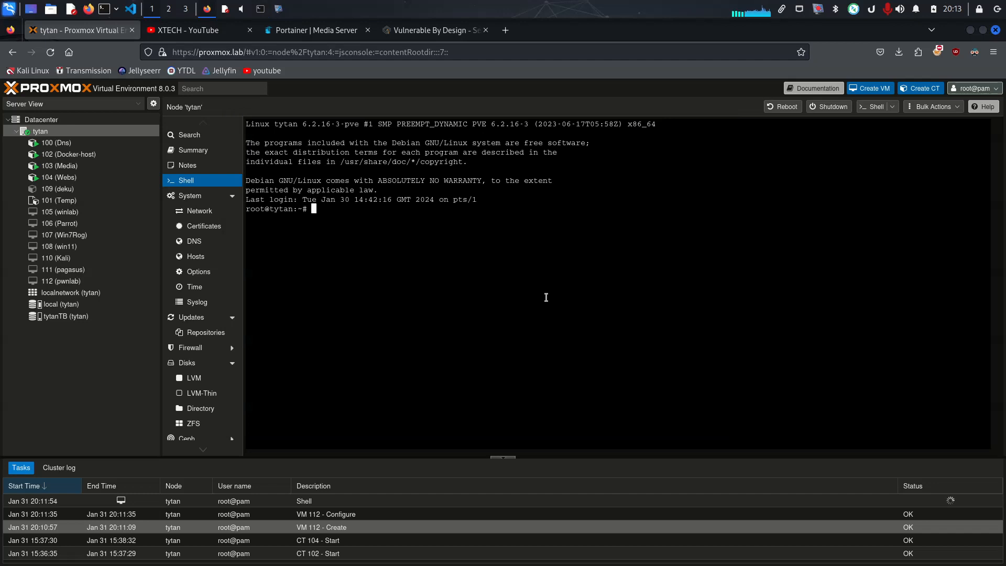
{"action": "type", "text": "wget"}
{"action": "key", "text": "ctrl+v"}
{"action": "type", "text": ":800/"}
In the local terminal's new pane, clear the output, change to the Downloads directory and list its files
{"action": "left_click", "coordinate": [260, 9]}
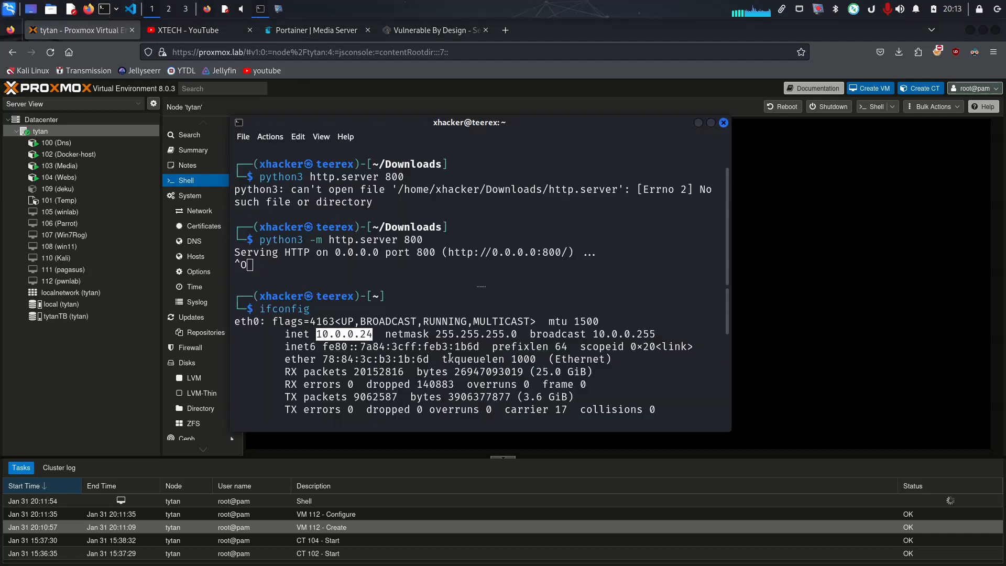
{"action": "type", "text": "clear"}
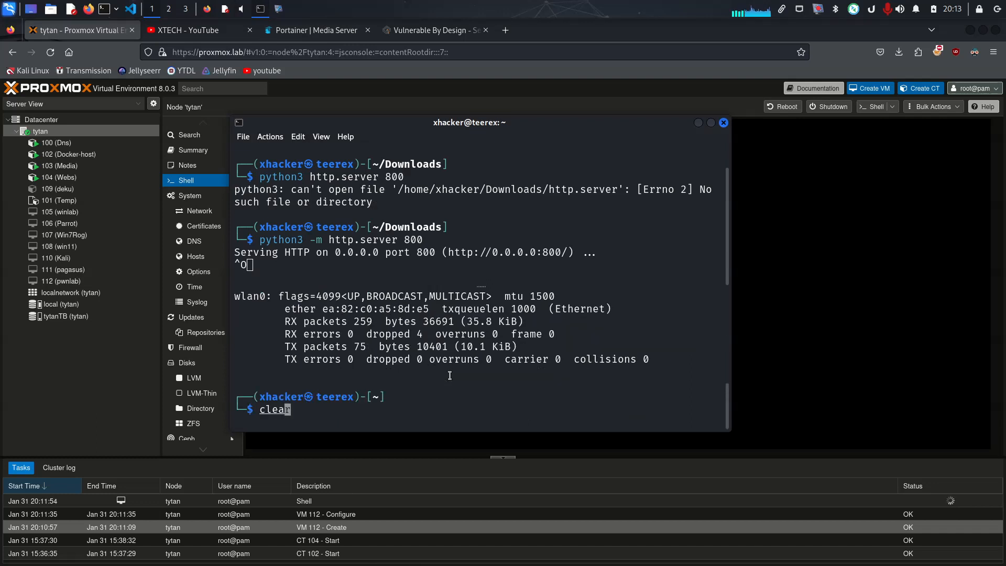
{"action": "key", "text": "Return"}
{"action": "type", "text": "cd"}
{"action": "key", "text": "Right"}
{"action": "key", "text": "Return"}
{"action": "type", "text": "ls"}
{"action": "key", "text": "Return"}
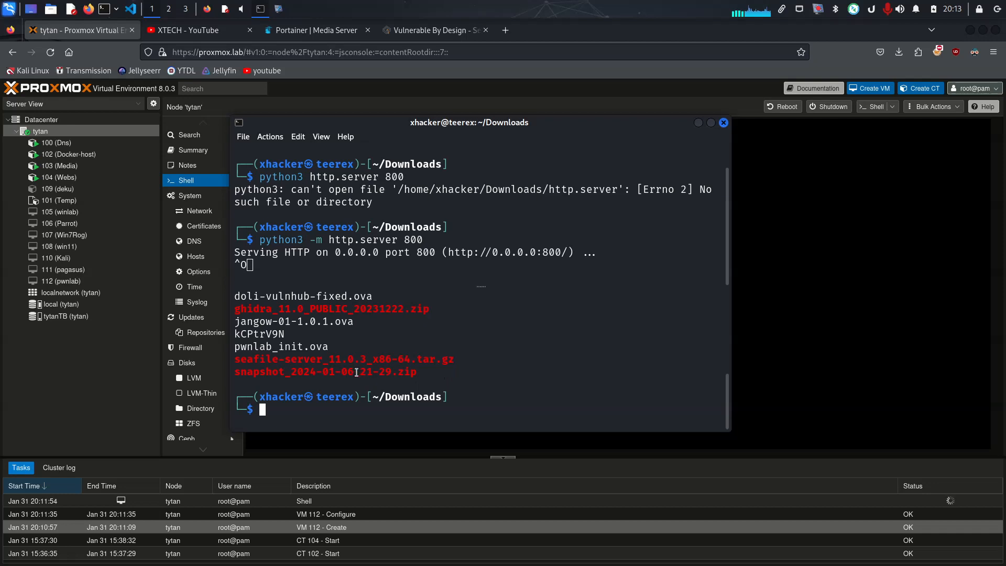
Copy the file name pwnlab_init.ova, append it to the wget command in the node's shell and run the download
{"action": "double_click", "coordinate": [303, 346]}
{"action": "right_click", "coordinate": [303, 347]}
{"action": "left_click", "coordinate": [351, 355]}
{"action": "left_click", "coordinate": [793, 361]}
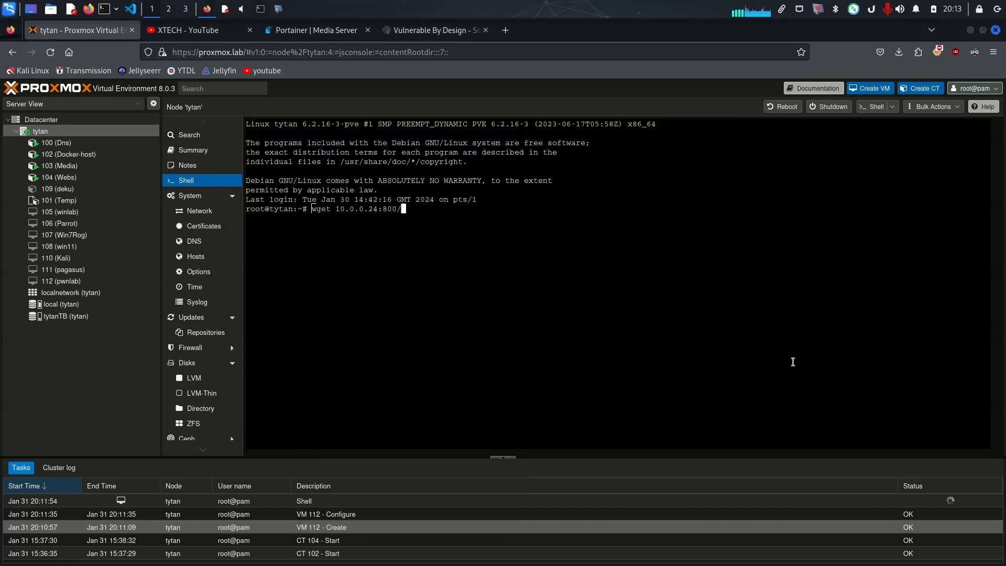
{"action": "key", "text": "ctrl+shift+v"}
{"action": "key", "text": "Return"}
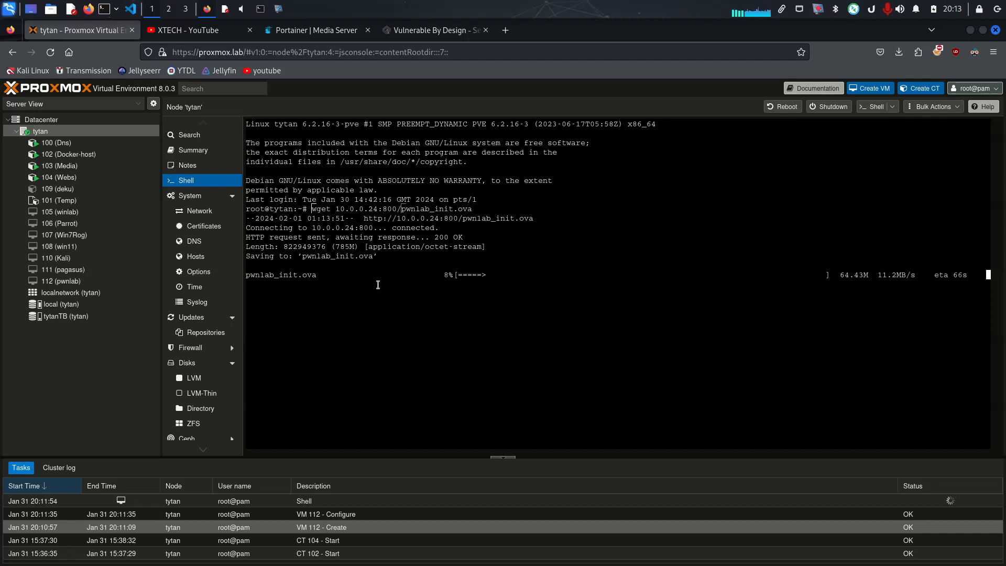
{"action": "left_click_drag", "start_coordinate": [438, 275], "coordinate": [595, 277]}
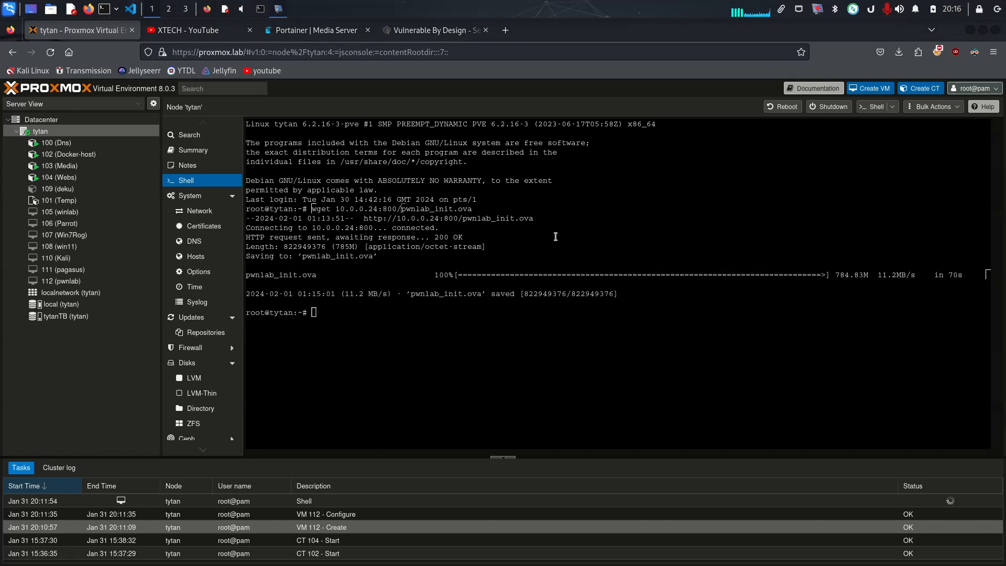
{"action": "left_click_drag", "start_coordinate": [306, 282], "coordinate": [672, 274]}
{"action": "left_click", "coordinate": [694, 263]}
{"action": "double_click", "coordinate": [693, 273]}
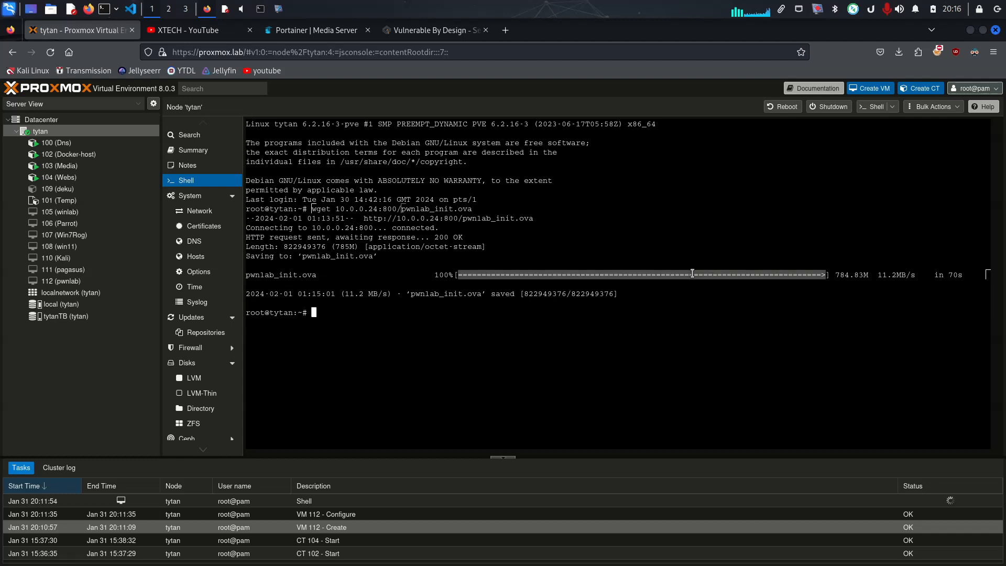
Stop the Python HTTP server in the local terminal and close the terminal window
{"action": "left_click", "coordinate": [261, 9]}
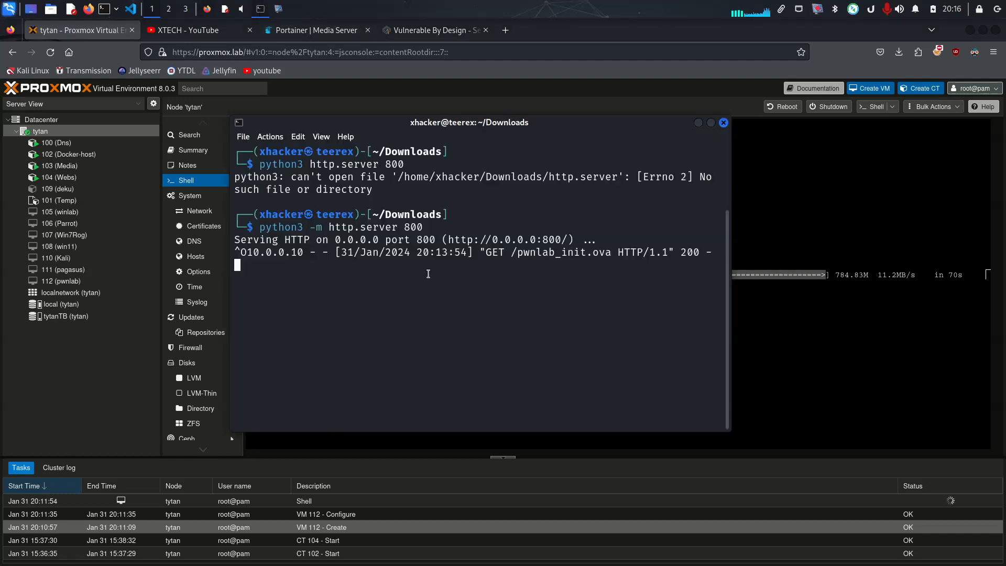
{"action": "key", "text": "ctrl+c"}
{"action": "left_click", "coordinate": [724, 122]}
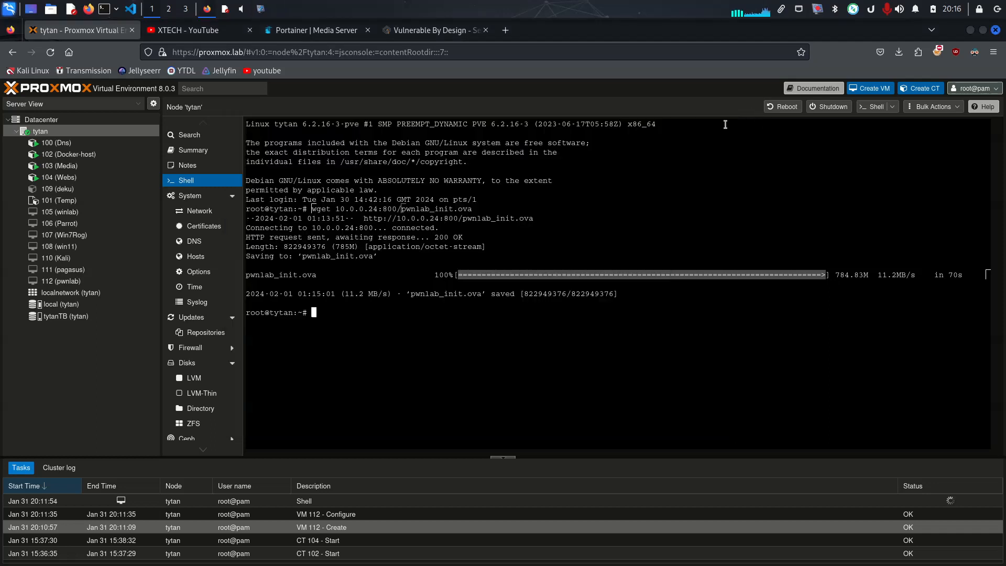
List the files in the tytan node's shell to check for the downloaded pwnlab_init.ova
{"action": "left_click", "coordinate": [545, 338]}
{"action": "type", "text": "ls"}
{"action": "key", "text": "Return"}
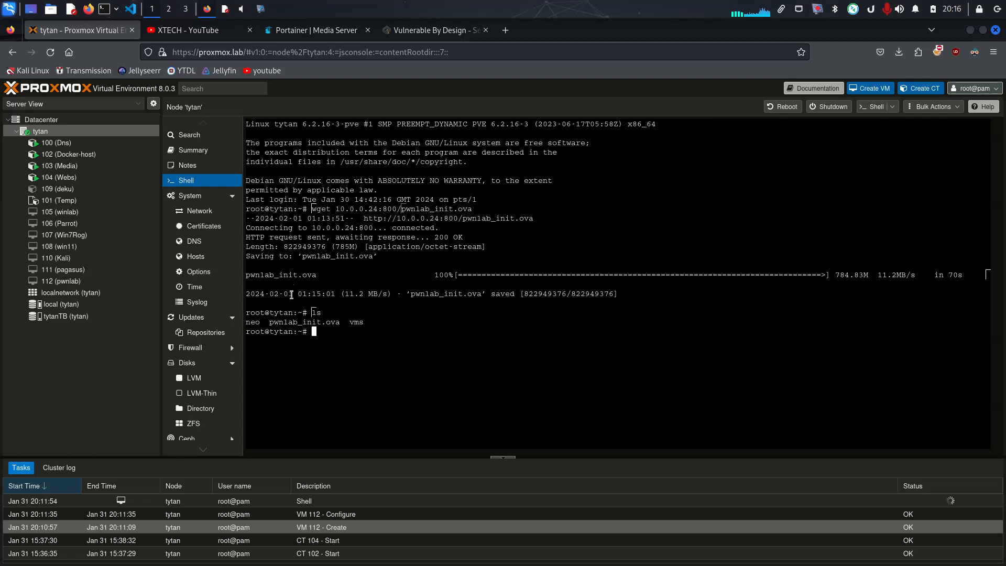
{"action": "double_click", "coordinate": [313, 322]}
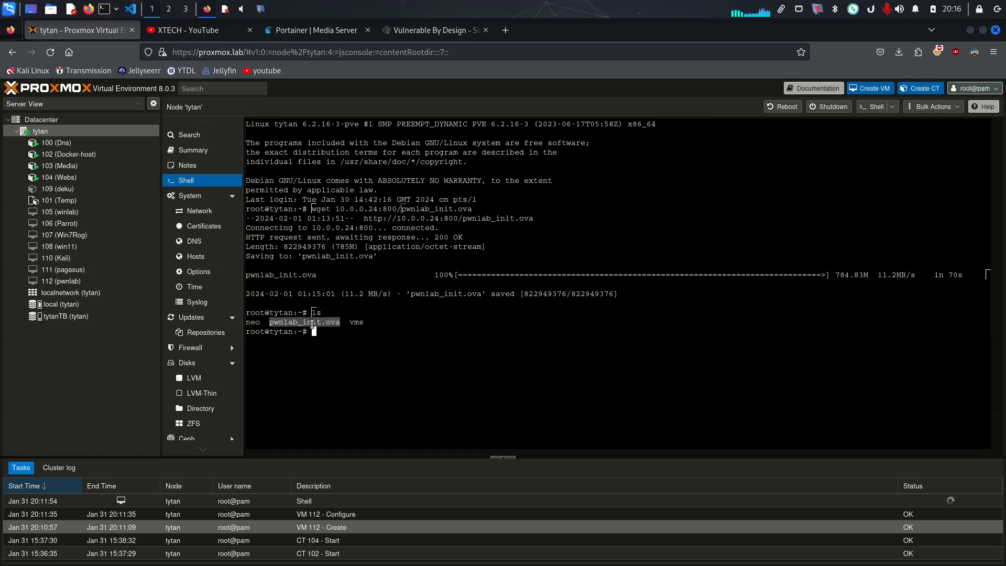
{"action": "left_click", "coordinate": [367, 340]}
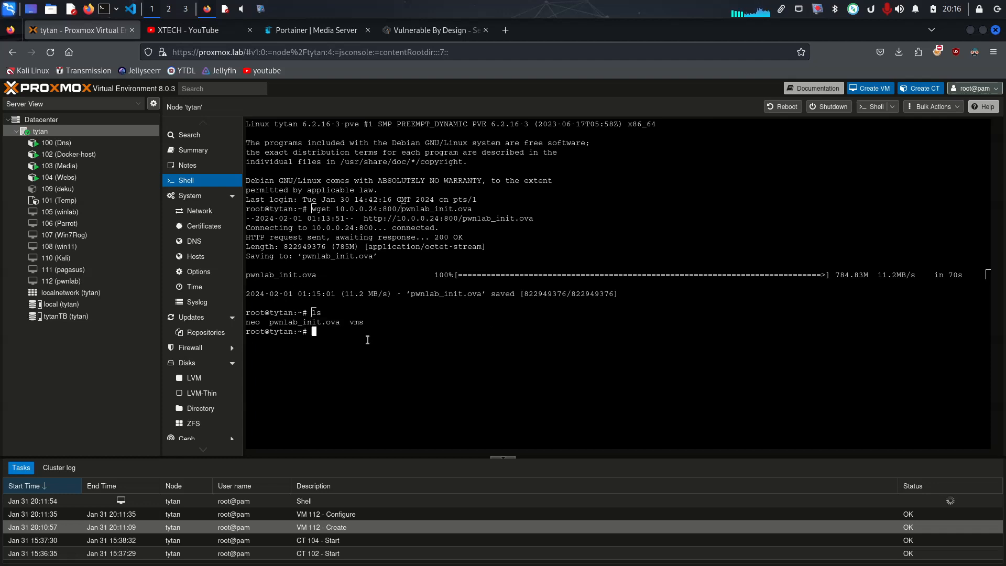
Extract the downloaded archive in the node's shell with tar xfv pwnlab_init.ova
{"action": "type", "text": "tar xfv pwnlab_init.ova"}
{"action": "key", "text": "Return"}
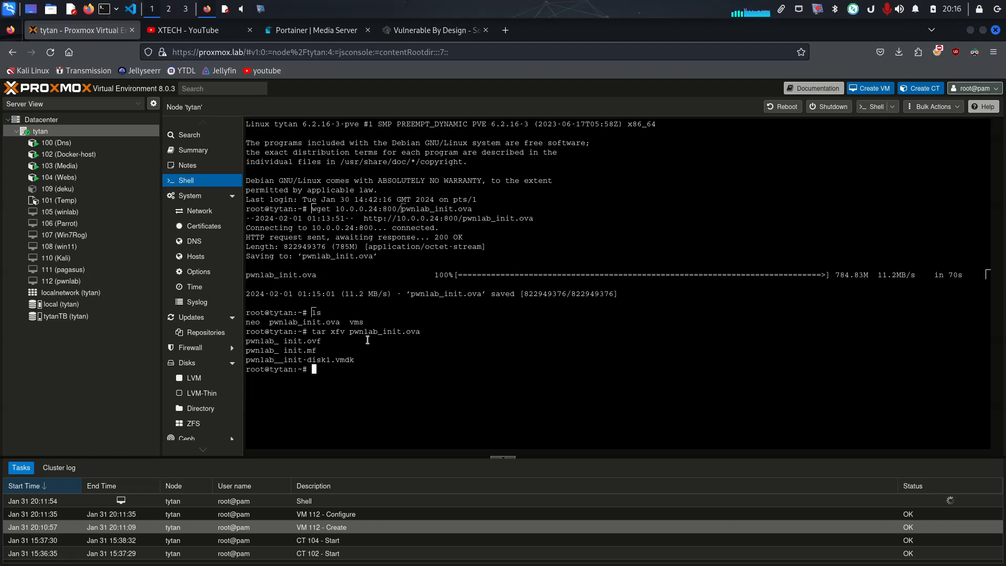
List the directory contents and examine the extracted files, especially the pwnlab__init-disk1.vmdk disk image
{"action": "type", "text": "ls"}
{"action": "key", "text": "Return"}
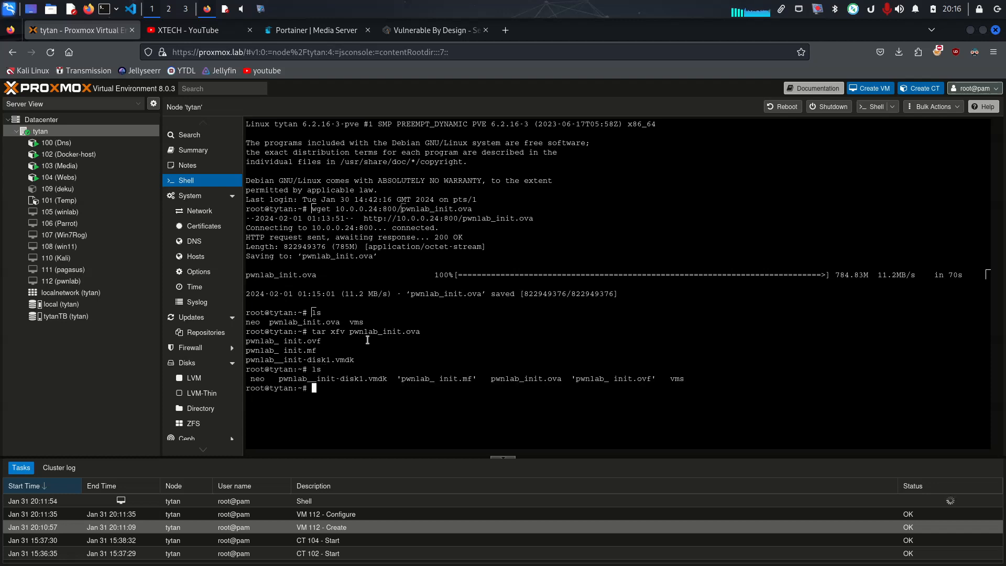
{"action": "double_click", "coordinate": [330, 379]}
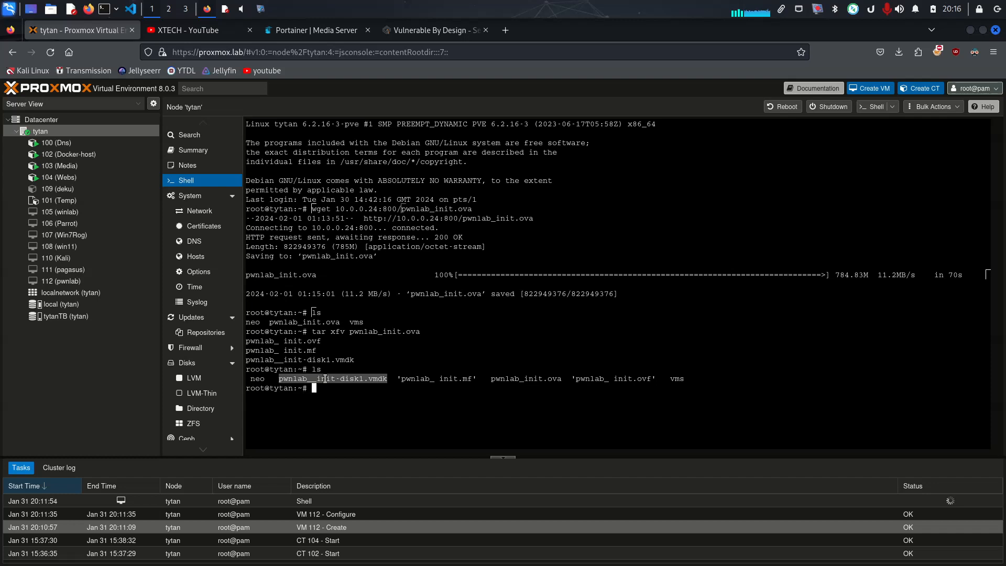
{"action": "left_click", "coordinate": [279, 380]}
{"action": "left_click_drag", "start_coordinate": [280, 381], "coordinate": [648, 379]}
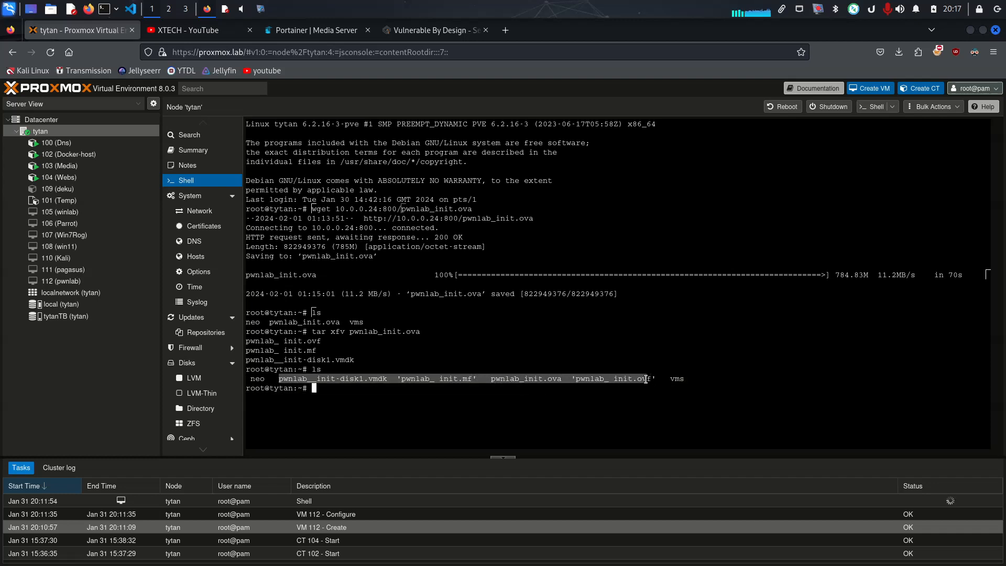
{"action": "double_click", "coordinate": [333, 381]}
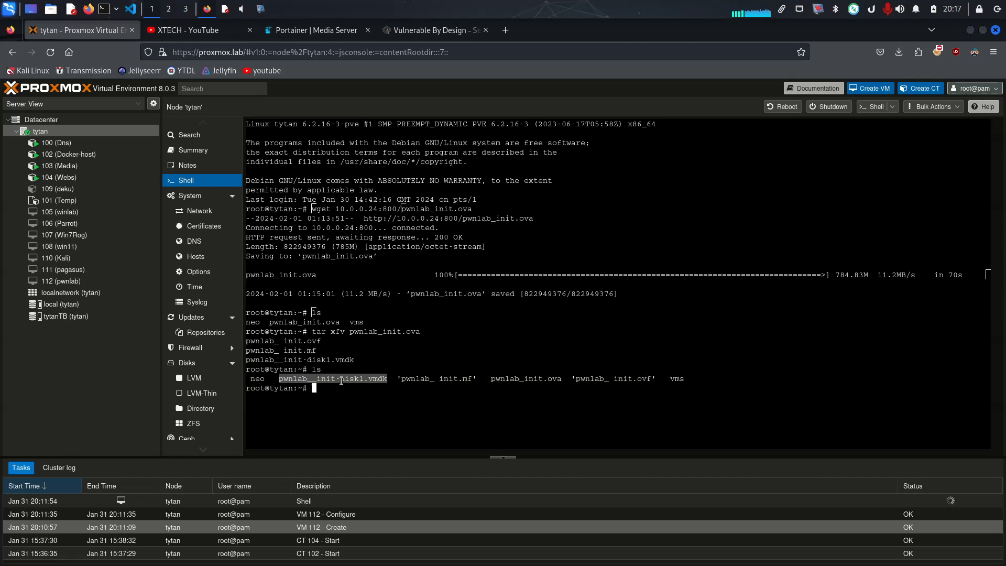
{"action": "double_click", "coordinate": [352, 378]}
{"action": "left_click", "coordinate": [425, 380]}
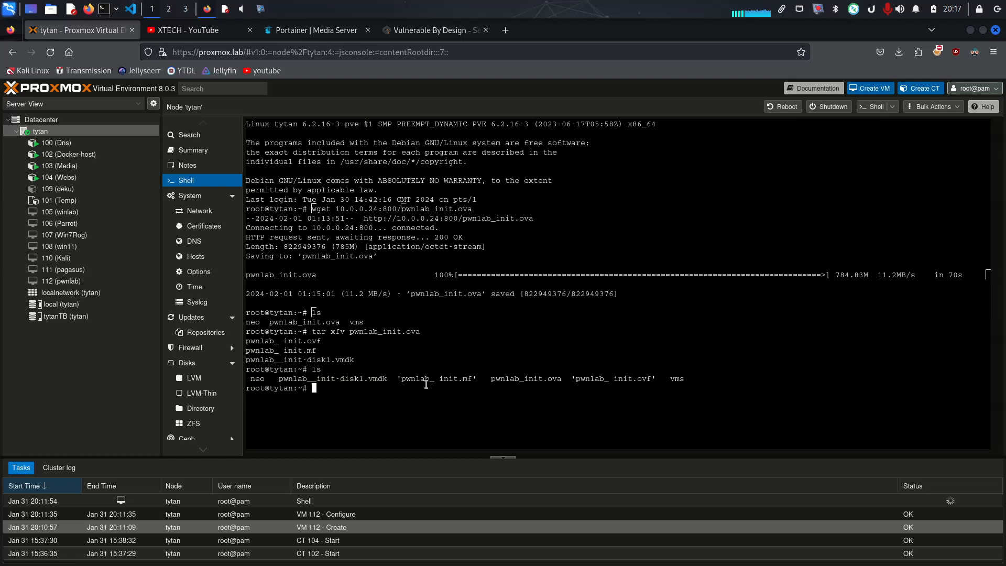
Try to remove an unneeded pwnlab file with the rm command in the node's shell, and clear the screen
{"action": "type", "text": "rm"}
{"action": "type", "text": " pe"}
{"action": "key", "text": "Tab"}
{"action": "type", "text": "i"}
{"action": "key", "text": "Tab"}
{"action": "key", "text": "BackSpace"}
{"action": "key", "text": "BackSpace"}
{"action": "key", "text": "BackSpace"}
{"action": "key", "text": "BackSpace"}
{"action": "type", "text": "ova"}
{"action": "key", "text": "BackSpace"}
{"action": "key", "text": "BackSpace"}
{"action": "key", "text": "BackSpace"}
{"action": "key", "text": "BackSpace"}
{"action": "key", "text": "BackSpace"}
{"action": "key", "text": "BackSpace"}
{"action": "key", "text": "BackSpace"}
{"action": "key", "text": "BackSpace"}
{"action": "key", "text": "BackSpace"}
{"action": "key", "text": "BackSpace"}
{"action": "type", "text": "_"}
{"action": "key", "text": "Tab"}
{"action": "key", "text": "Tab"}
{"action": "key", "text": "Tab"}
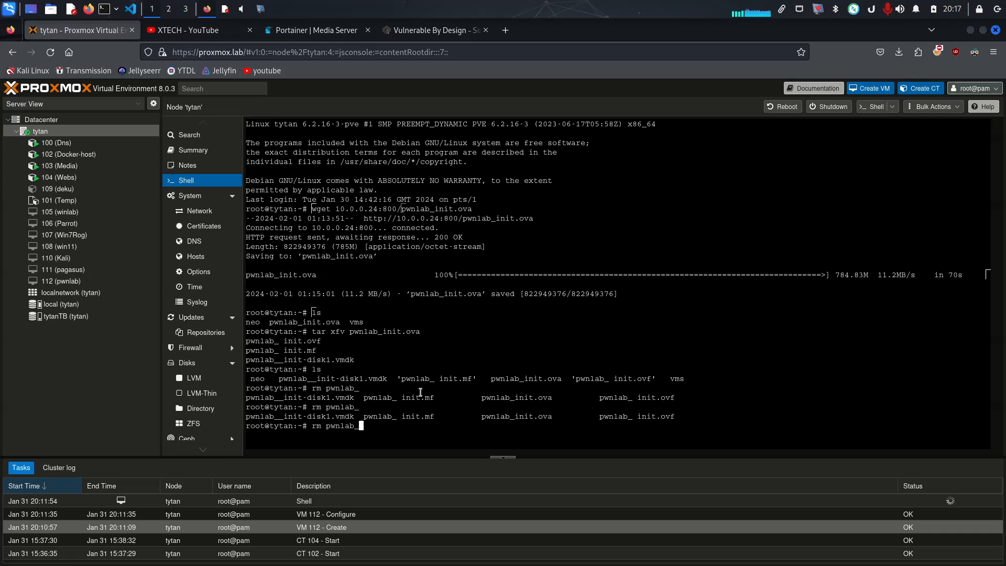
{"action": "type", "text": "i"}
{"action": "key", "text": "Tab"}
{"action": "key", "text": "BackSpace"}
{"action": "key", "text": "BackSpace"}
{"action": "key", "text": "BackSpace"}
{"action": "key", "text": "BackSpace"}
{"action": "type", "text": "mf"}
{"action": "key", "text": "Return"}
{"action": "type", "text": "clear"}
{"action": "key", "text": "Return"}
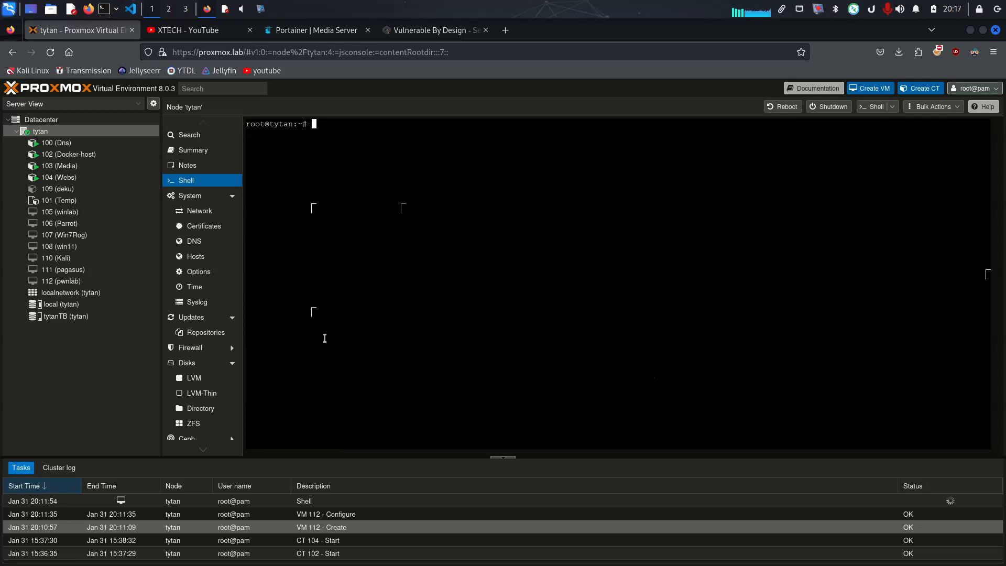
Check the ID of the pwnlab virtual machine, and return to the shell of the tytan node
{"action": "key", "text": "alt+Tab"}
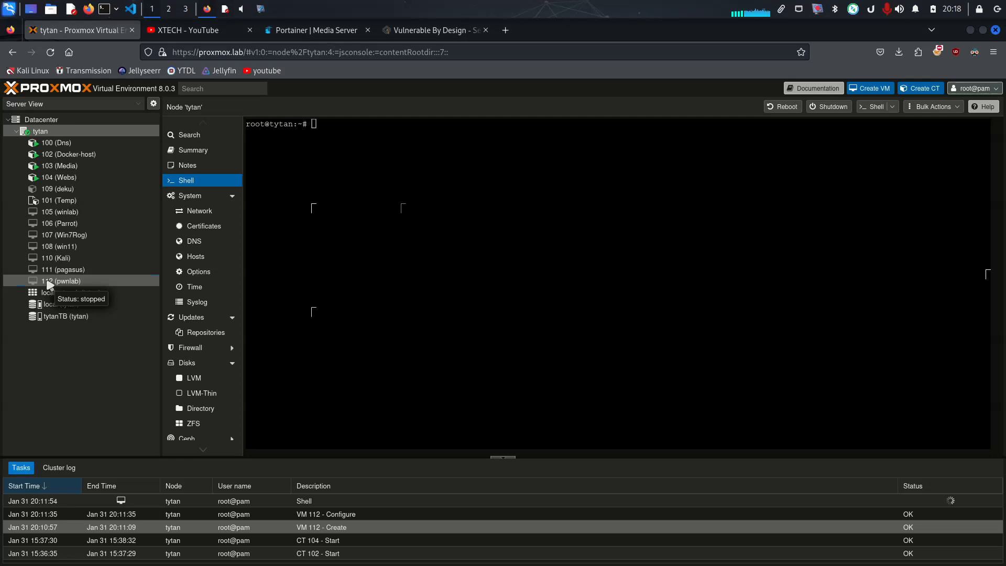
{"action": "left_click", "coordinate": [50, 284]}
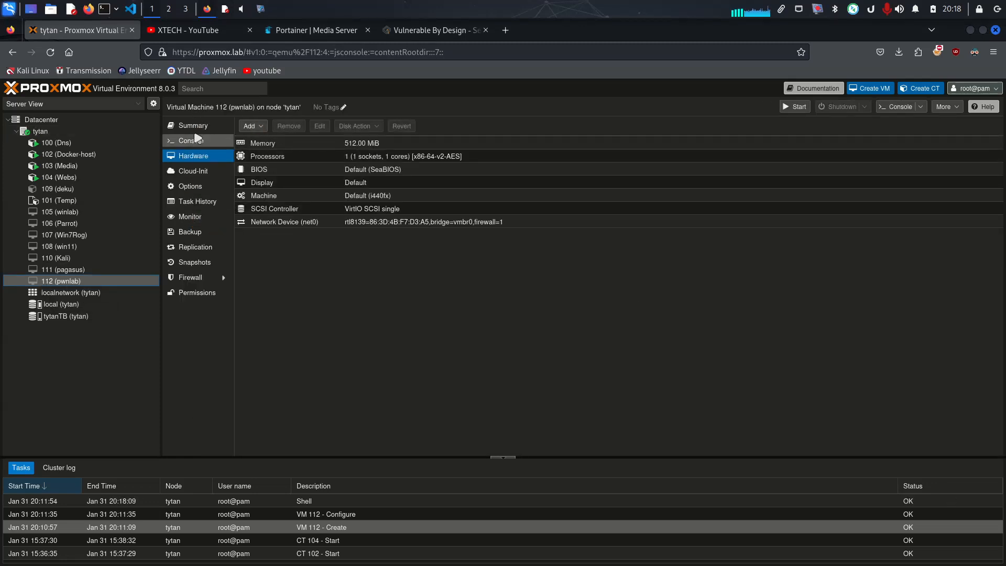
{"action": "left_click_drag", "start_coordinate": [215, 108], "coordinate": [229, 109]}
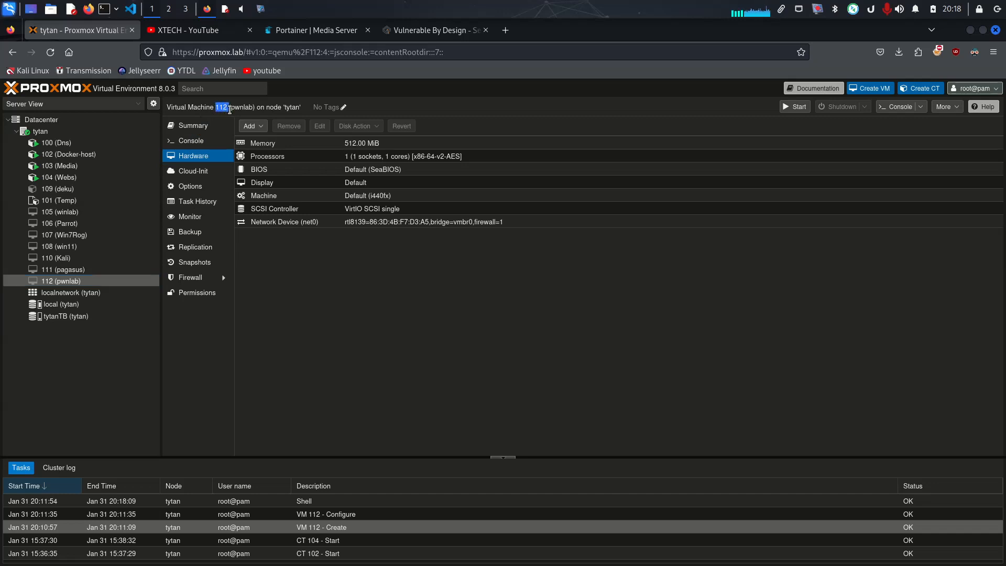
{"action": "left_click", "coordinate": [52, 134]}
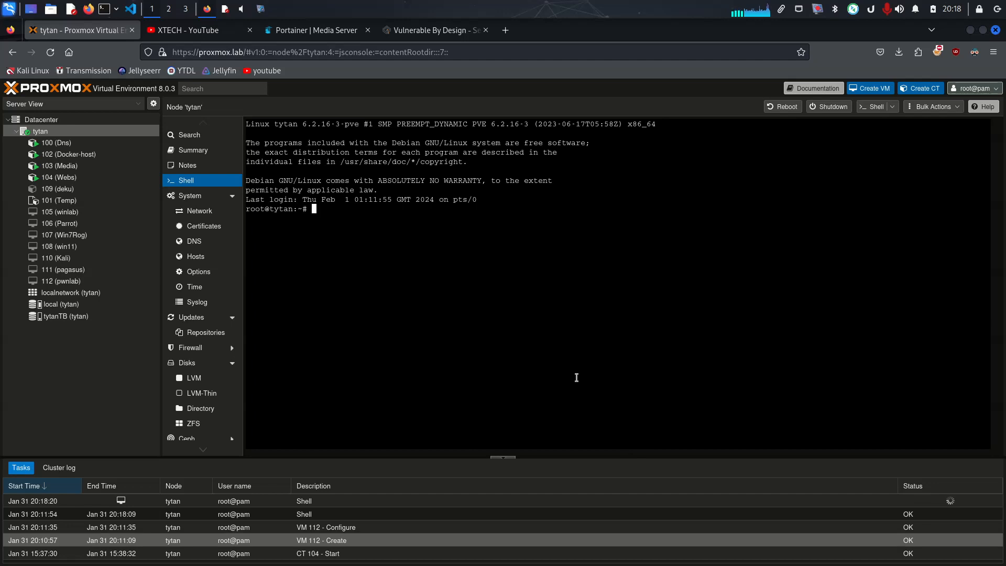
Begin the command qm importdisk 112 pwnlab_ in the node's shell and list the matching file names
{"action": "type", "text": "qm importdisk 112"}
{"action": "type", "text": "pwnlab_"}
{"action": "key", "text": "Tab"}
{"action": "key", "text": "Tab"}
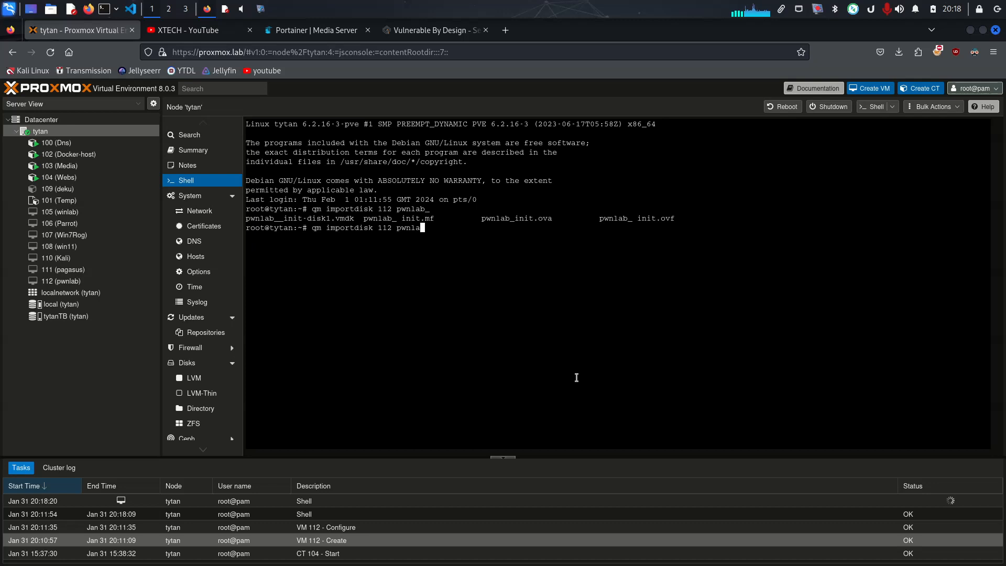
Complete the source file of the qm importdisk 112 command as pwnlab__init-disk1.vmdk
{"action": "type", "text": "i"}
{"action": "key", "text": "Tab"}
{"action": "key", "text": "BackSpace"}
{"action": "key", "text": "BackSpace"}
{"action": "key", "text": "BackSpace"}
{"action": "key", "text": "BackSpace"}
{"action": "key", "text": "BackSpace"}
{"action": "key", "text": "BackSpace"}
{"action": "key", "text": "BackSpace"}
{"action": "key", "text": "BackSpace"}
{"action": "key", "text": "BackSpace"}
{"action": "type", "text": "_"}
{"action": "key", "text": "Tab"}
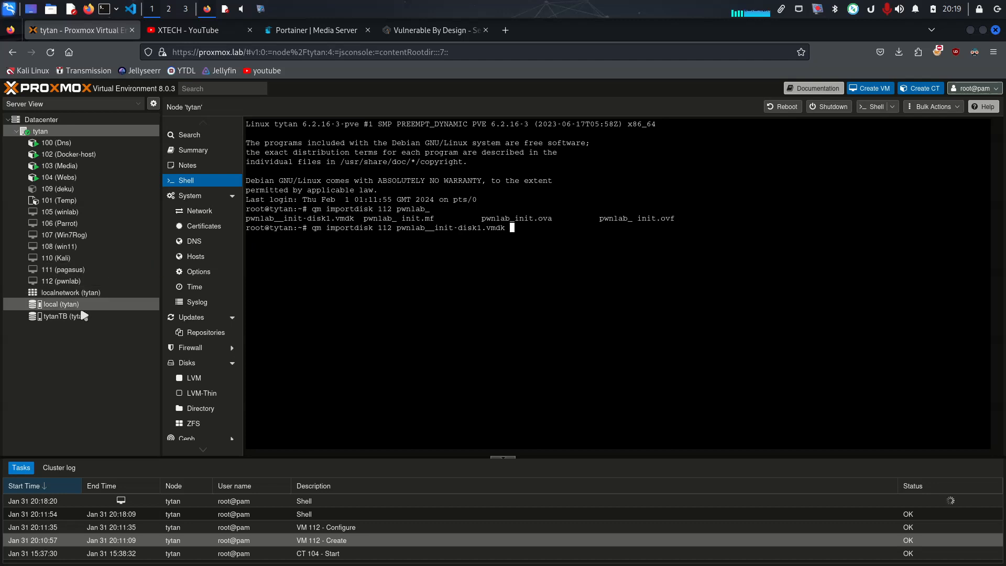
Add local as the target storage with the option -format qcow2, and run the disk import
{"action": "left_click", "coordinate": [103, 317]}
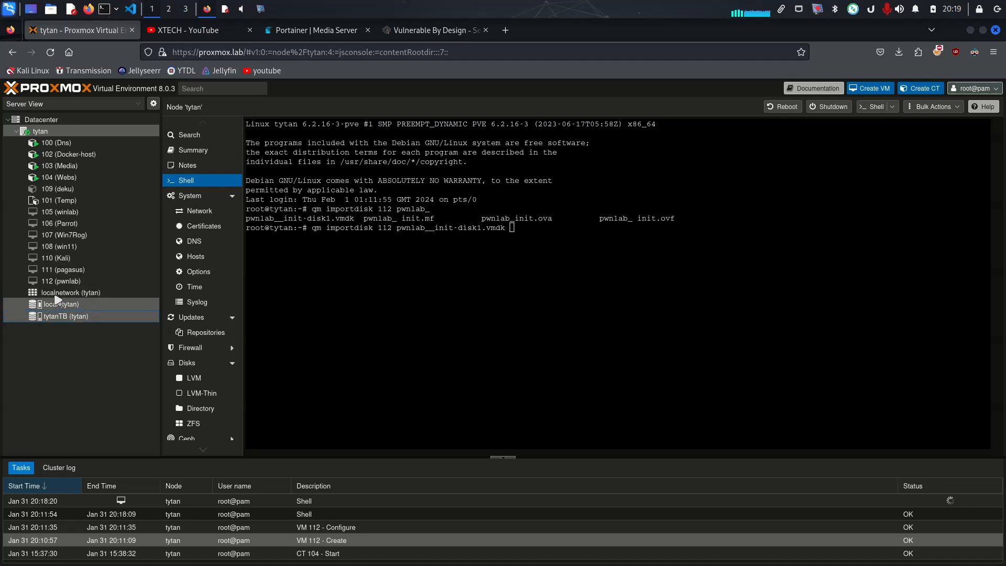
{"action": "left_click", "coordinate": [610, 250]}
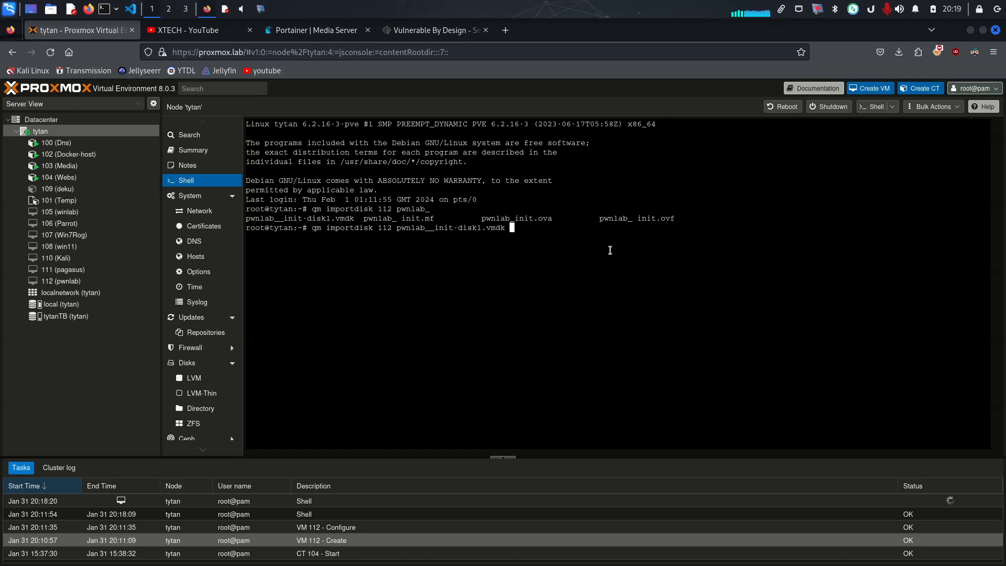
{"action": "type", "text": "local -format qcow2"}
{"action": "key", "text": "Return"}
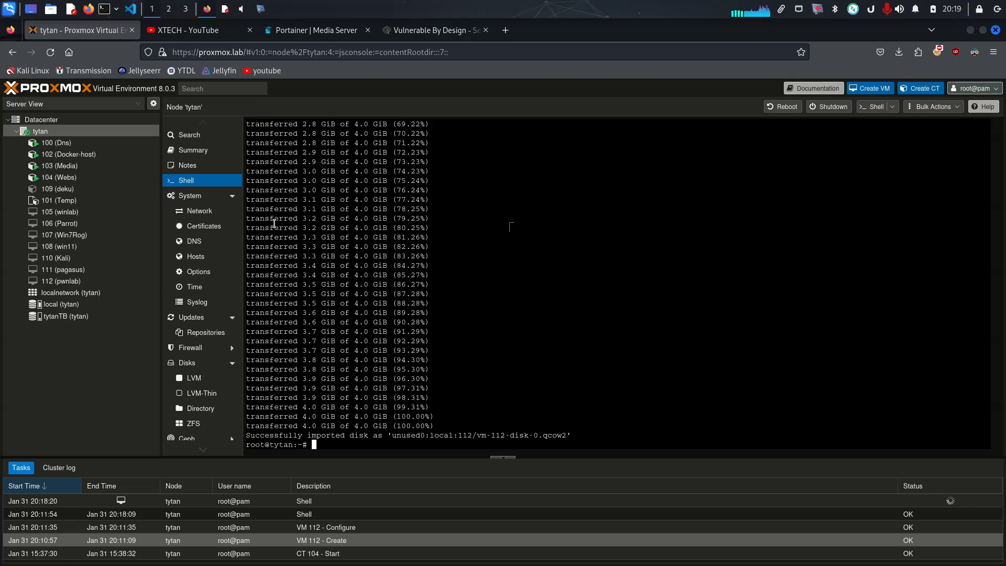
Attach the unused disk vm-112-disk-0.qcow2 to the pwnlab virtual machine as SCSI device 0
{"action": "left_click", "coordinate": [71, 282]}
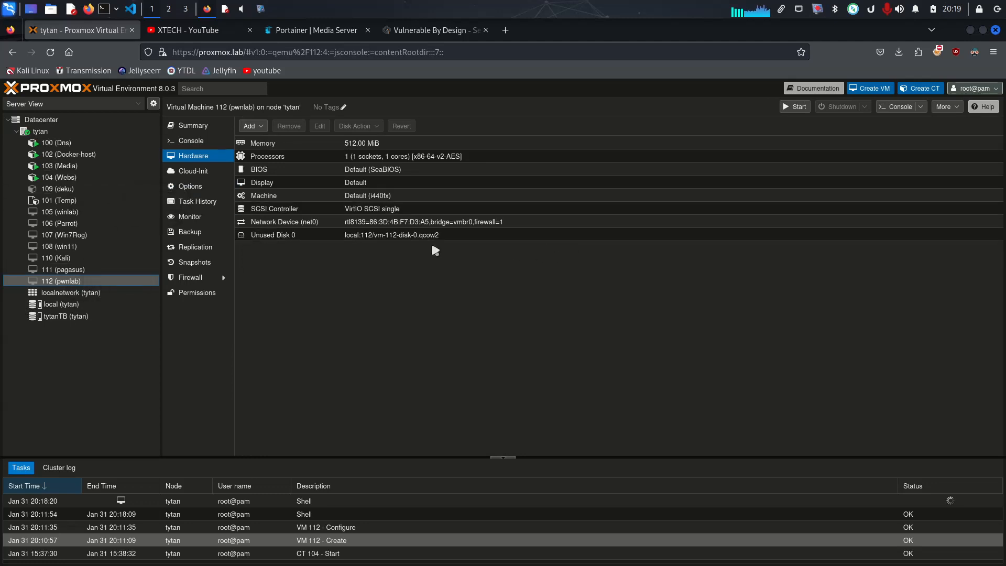
{"action": "left_click", "coordinate": [346, 236]}
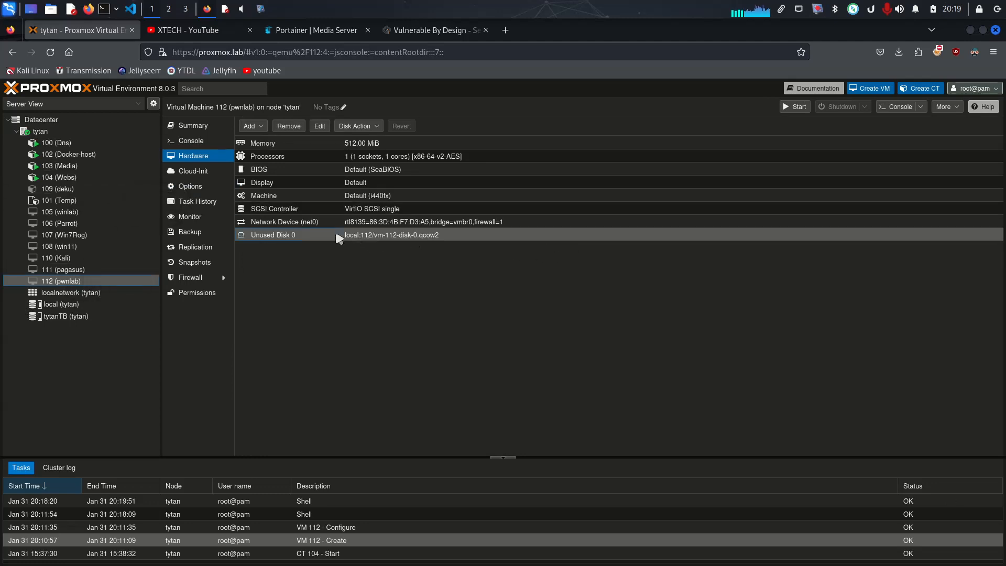
{"action": "left_click", "coordinate": [369, 127]}
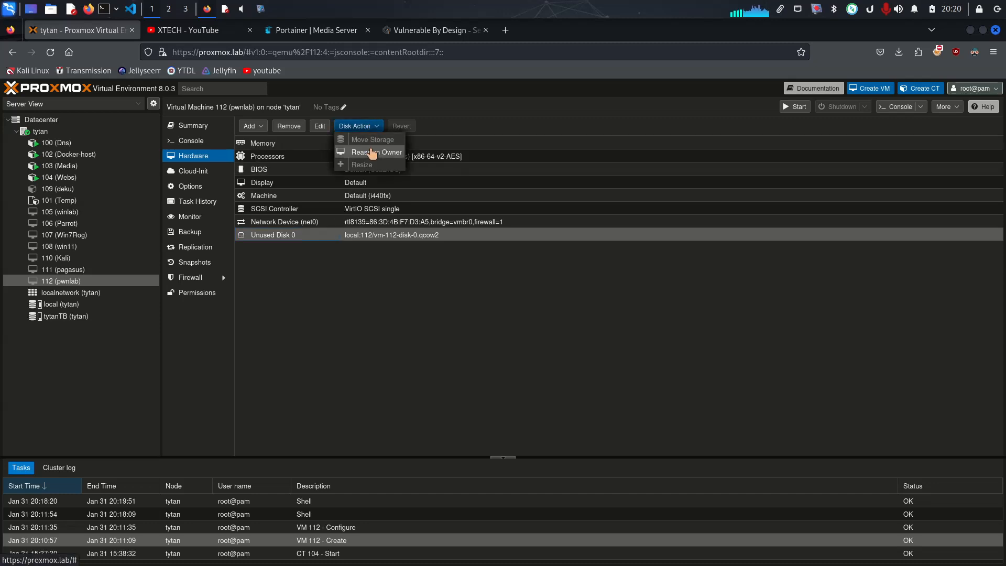
{"action": "left_click", "coordinate": [433, 237]}
{"action": "double_click", "coordinate": [433, 236]}
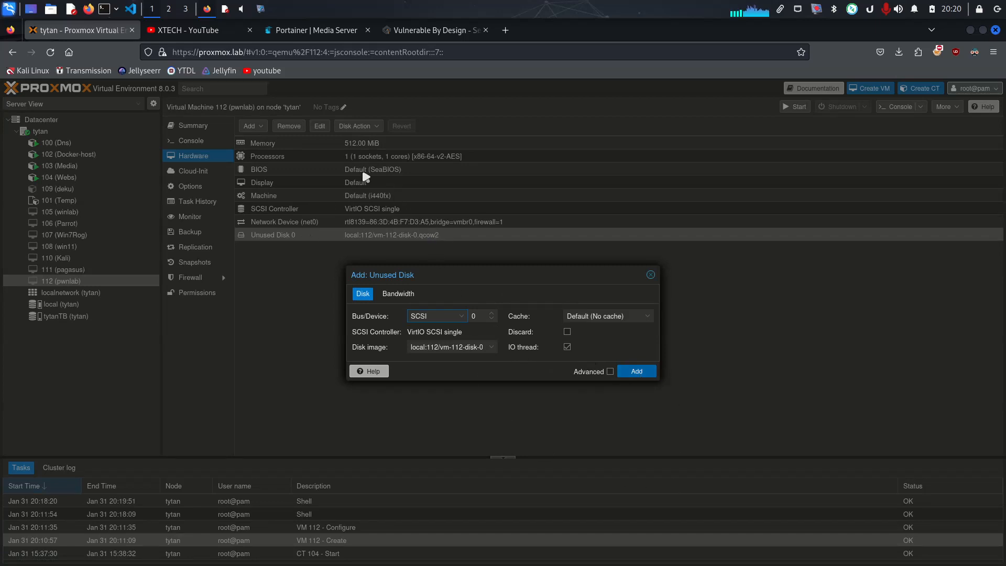
{"action": "left_click", "coordinate": [639, 373]}
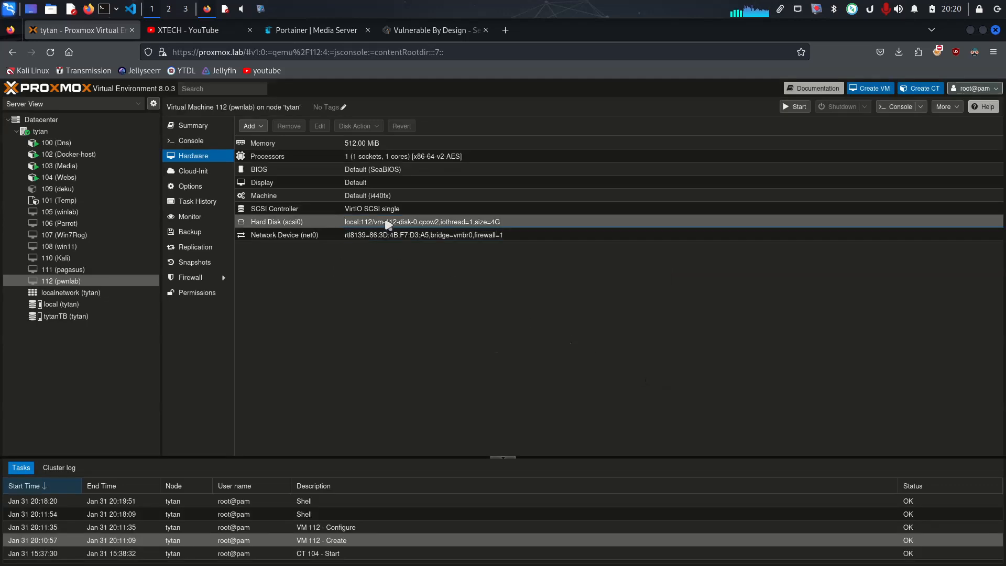
{"action": "left_click", "coordinate": [408, 227]}
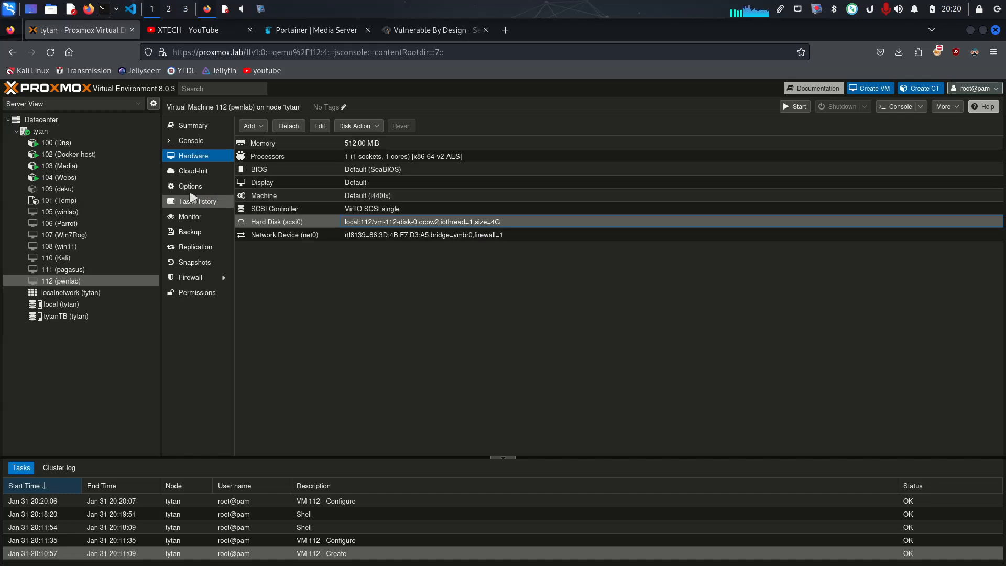
Enable scsi0 in the virtual machine's boot order and place it ahead of net0
{"action": "left_click", "coordinate": [193, 188]}
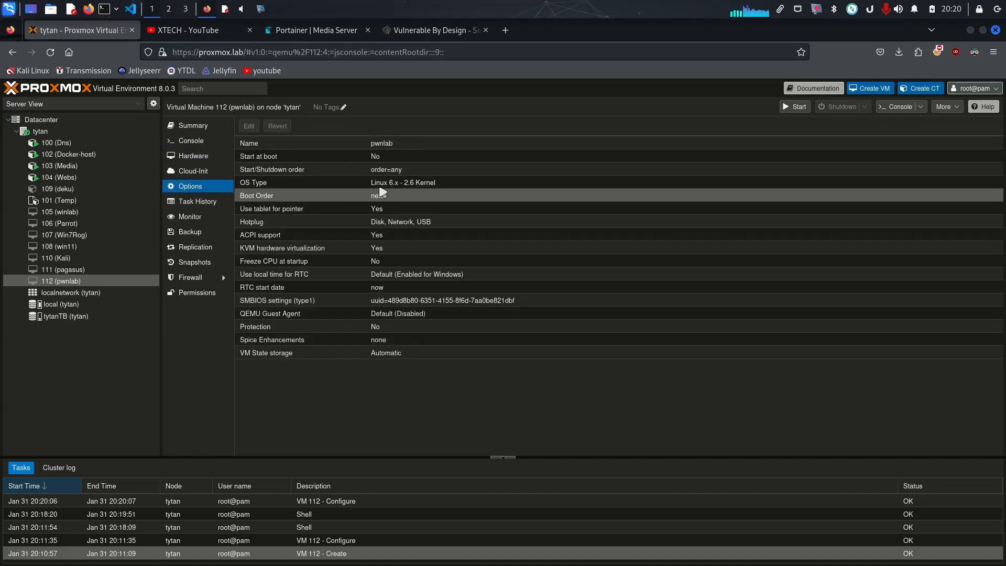
{"action": "left_click", "coordinate": [426, 200]}
{"action": "double_click", "coordinate": [428, 201]}
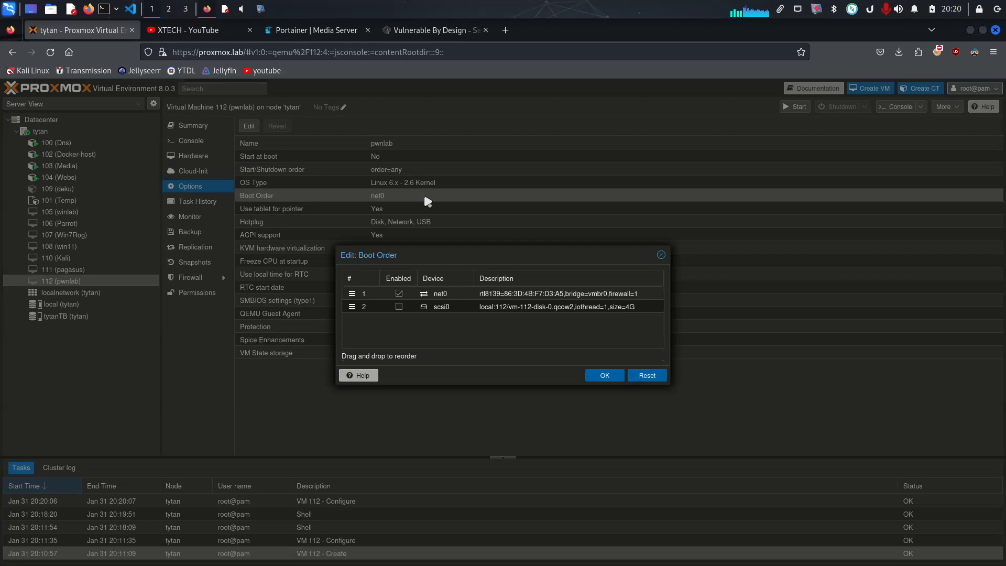
{"action": "left_click", "coordinate": [398, 307]}
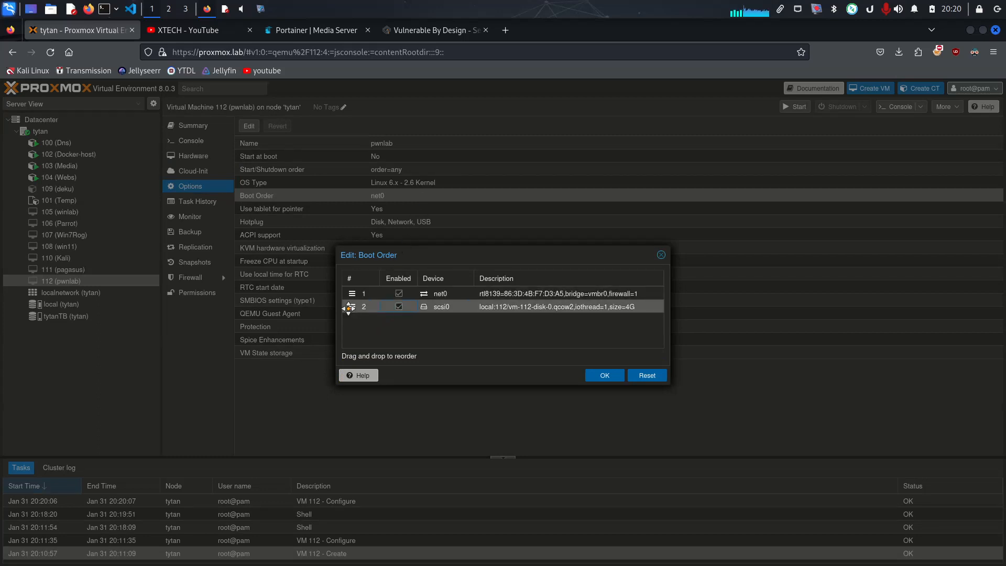
{"action": "left_click_drag", "start_coordinate": [350, 306], "coordinate": [356, 294]}
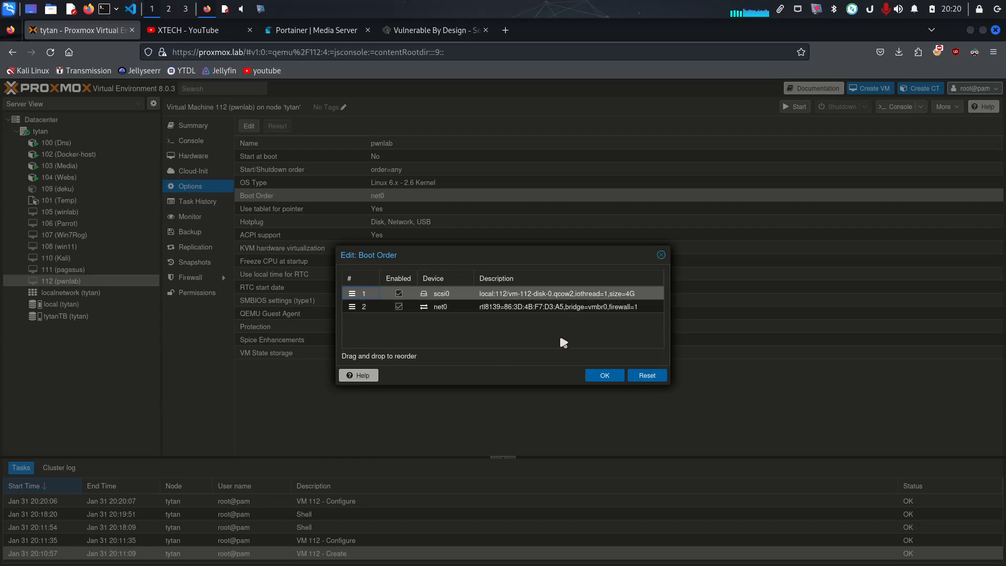
{"action": "left_click", "coordinate": [606, 376]}
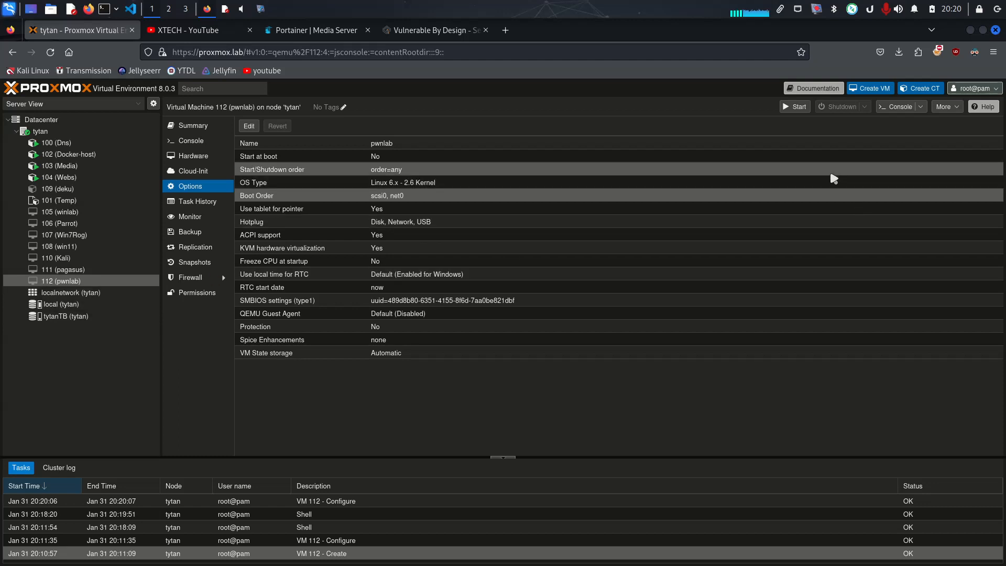
Start the pwnlab virtual machine from its console and boot the Debian GNU/Linux entry
{"action": "left_click", "coordinate": [191, 141]}
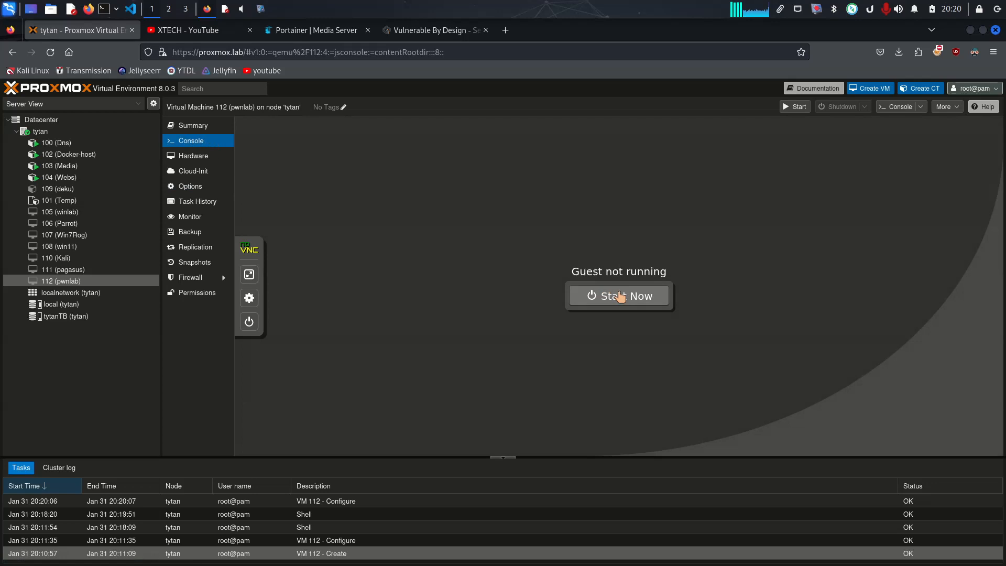
{"action": "left_click", "coordinate": [603, 295]}
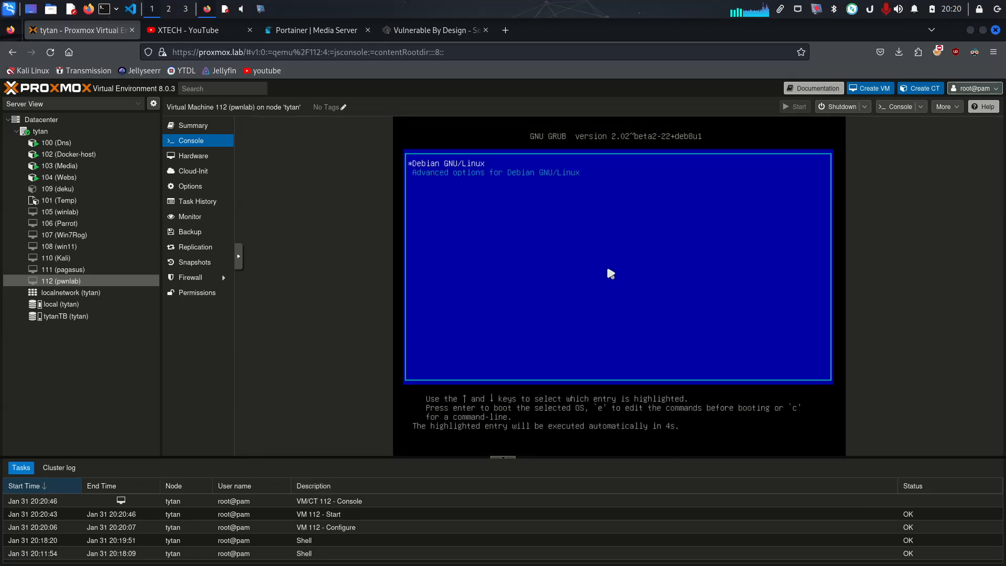
{"action": "key", "text": "Return"}
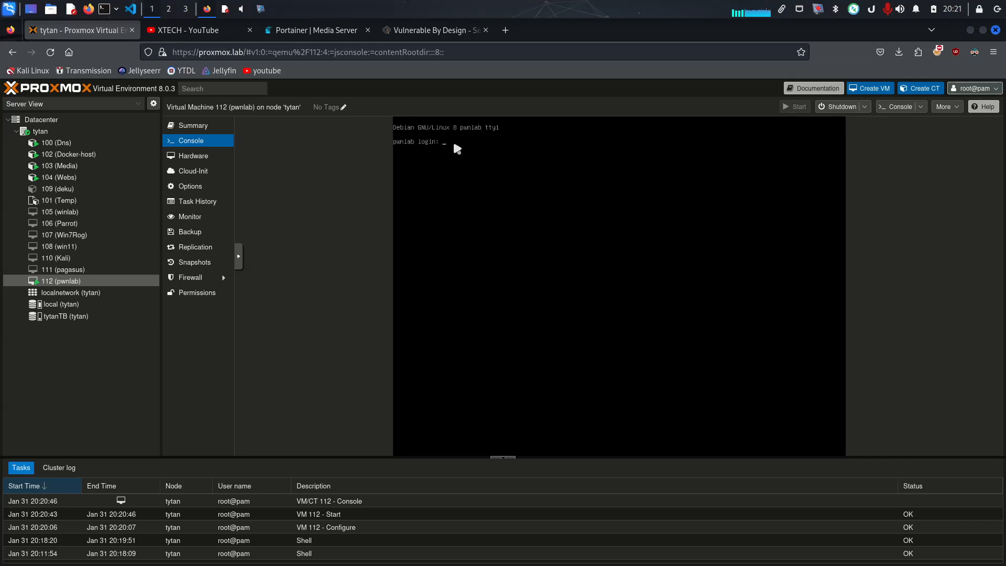
Open a local terminal and begin the command sudo netdiscover -i eth0
{"action": "left_click", "coordinate": [103, 10]}
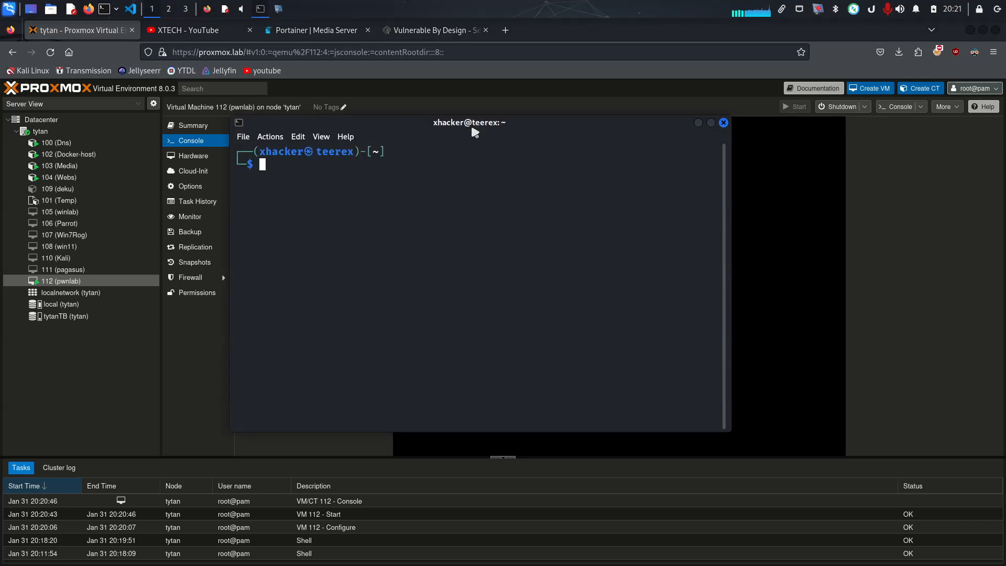
{"action": "left_click_drag", "start_coordinate": [474, 132], "coordinate": [565, 142]}
{"action": "type", "text": "sudo n"}
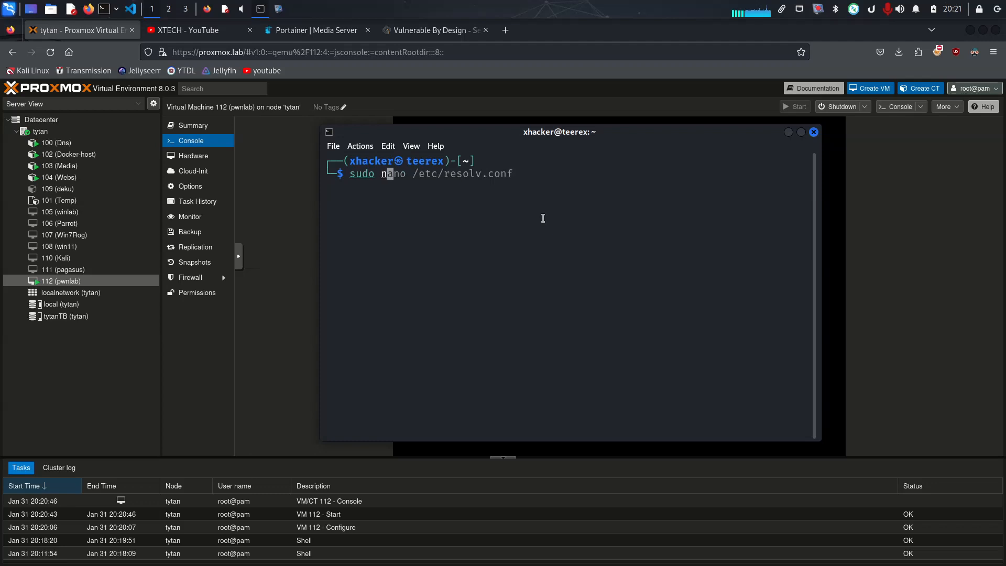
{"action": "type", "text": "etdiscover "}
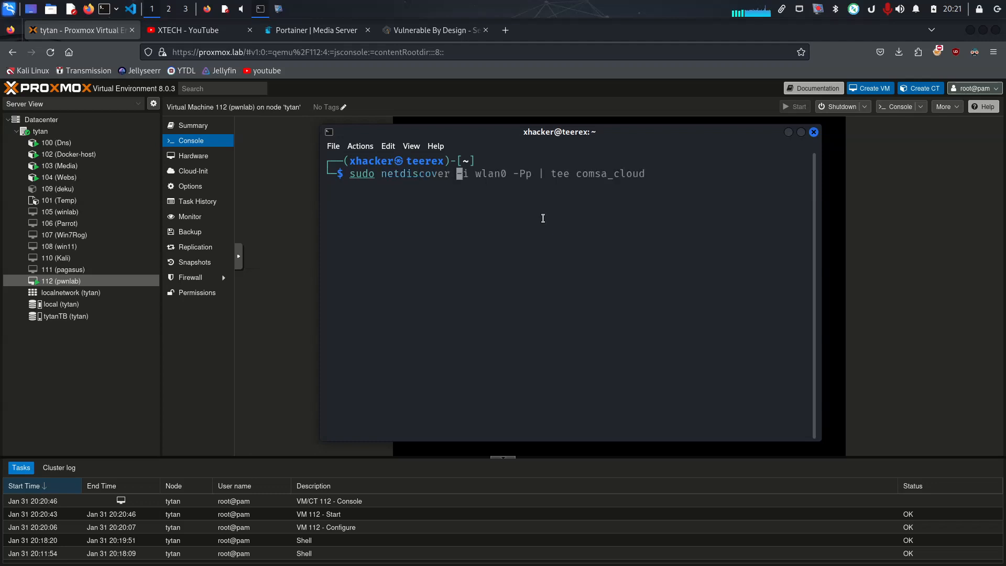
{"action": "type", "text": "-"}
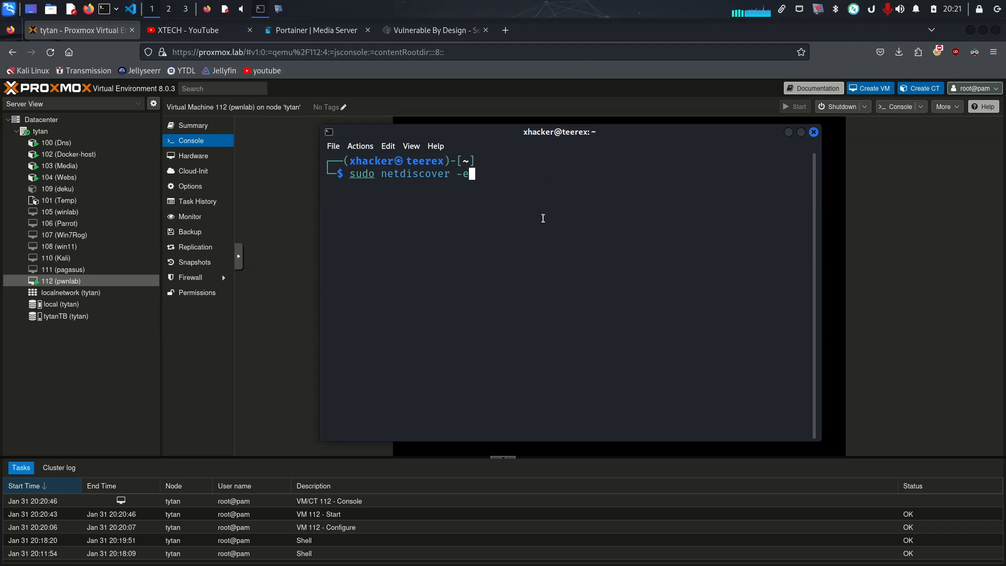
{"action": "type", "text": "i "}
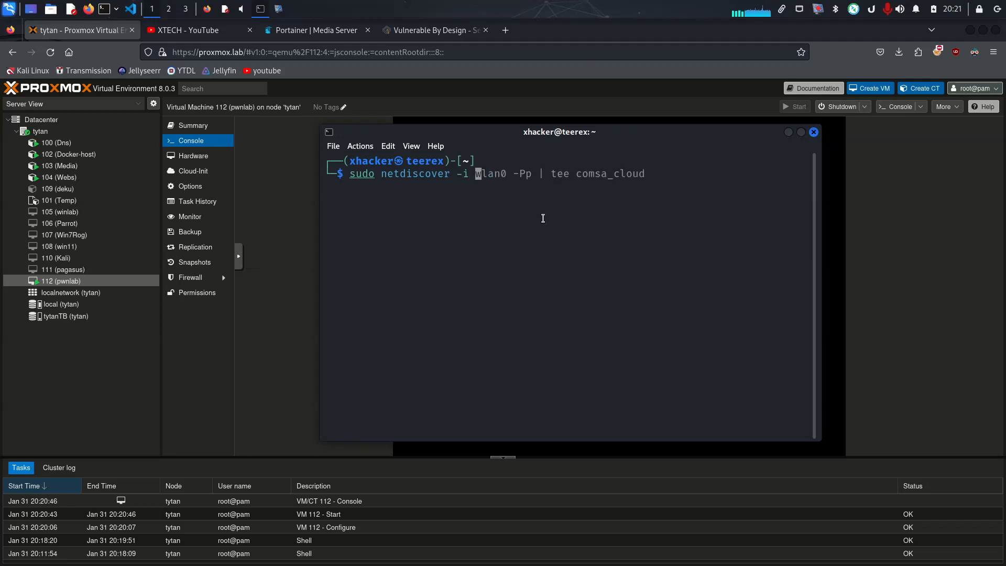
{"action": "type", "text": "eth0 "}
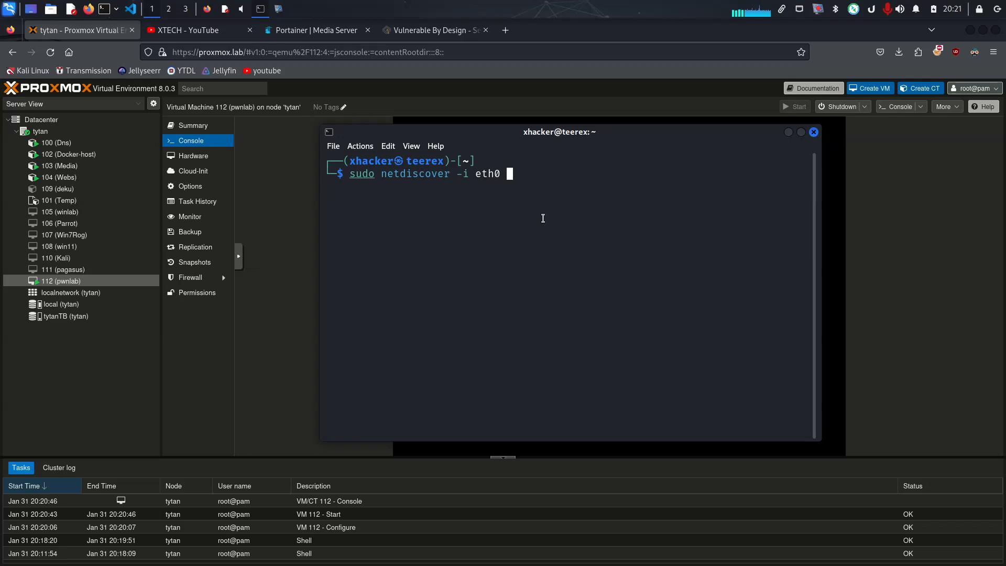
{"action": "type", "text": "-r 10.0.0."}
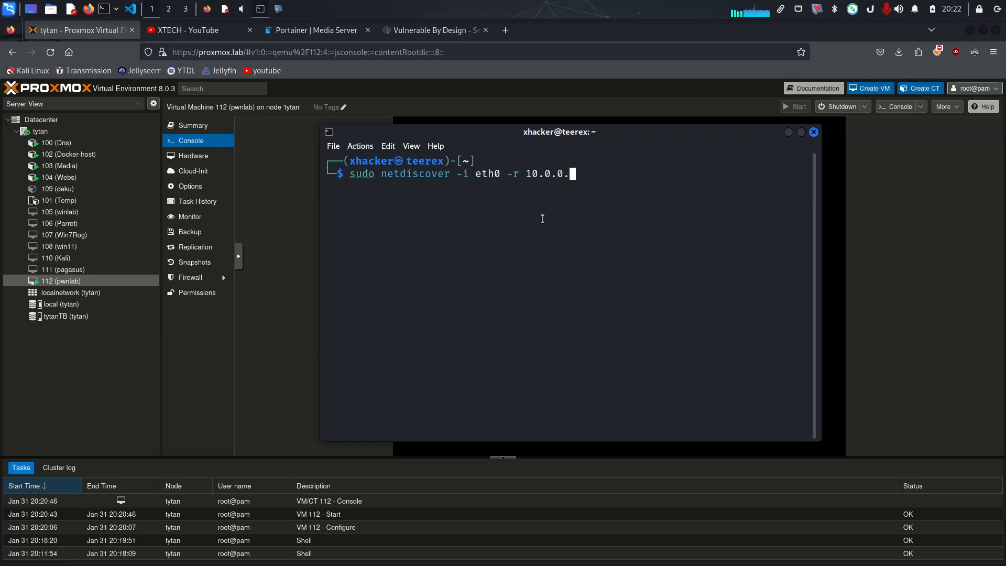
Add the range option -r 10.0.0.0/24 and run the network scan, entering the sudo password
{"action": "type", "text": "0/24"}
{"action": "key", "text": "Return"}
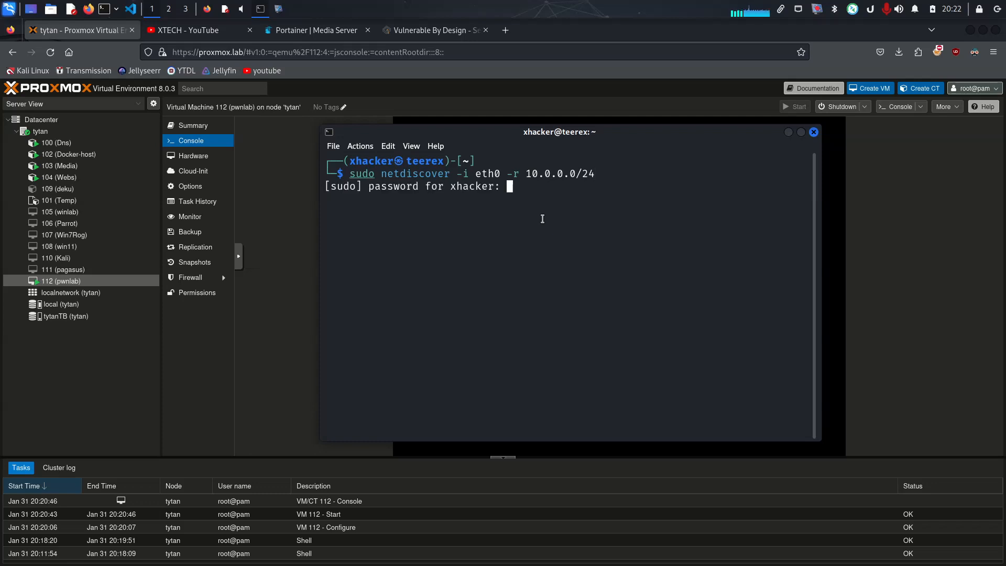
{"action": "key", "text": "Return"}
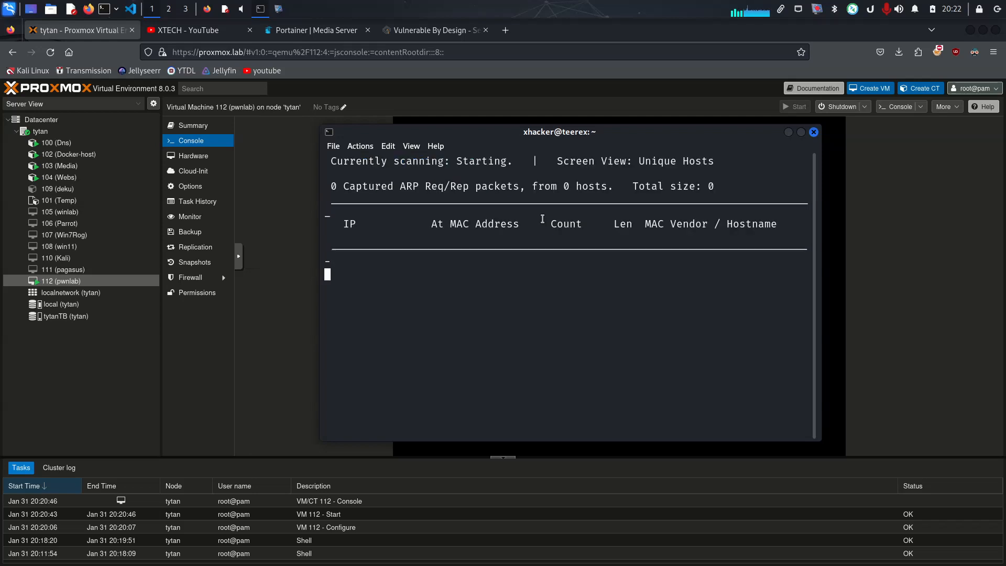
Widen the terminal, examine the IP addresses of the discovered hosts, and stop the netdiscover scan
{"action": "left_click_drag", "start_coordinate": [815, 360], "coordinate": [963, 360]}
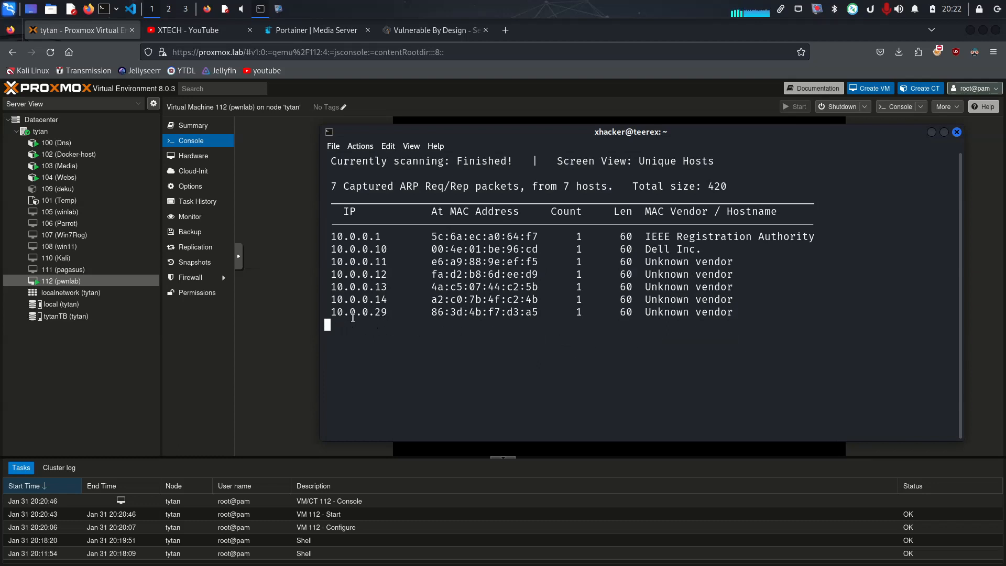
{"action": "mouse_move", "coordinate": [330, 313]}
{"action": "left_mouse_down"}
{"action": "mouse_move", "coordinate": [381, 326]}
{"action": "mouse_move", "coordinate": [686, 326]}
{"action": "mouse_move", "coordinate": [471, 300]}
{"action": "mouse_move", "coordinate": [325, 320]}
{"action": "left_mouse_up"}
{"action": "left_click", "coordinate": [723, 308]}
{"action": "left_click_drag", "start_coordinate": [334, 250], "coordinate": [407, 251]}
{"action": "left_click", "coordinate": [407, 251]}
{"action": "left_click_drag", "start_coordinate": [340, 263], "coordinate": [424, 262]}
{"action": "left_click", "coordinate": [424, 262]}
{"action": "left_click_drag", "start_coordinate": [344, 272], "coordinate": [430, 275]}
{"action": "left_click", "coordinate": [430, 274]}
{"action": "left_click_drag", "start_coordinate": [362, 274], "coordinate": [393, 267]}
{"action": "left_click", "coordinate": [375, 259]}
{"action": "left_click_drag", "start_coordinate": [350, 275], "coordinate": [419, 289]}
{"action": "left_click", "coordinate": [381, 290]}
{"action": "left_click", "coordinate": [418, 289]}
{"action": "left_click_drag", "start_coordinate": [358, 300], "coordinate": [414, 301]}
{"action": "left_click", "coordinate": [398, 308]}
{"action": "key", "text": "ctrl+c"}
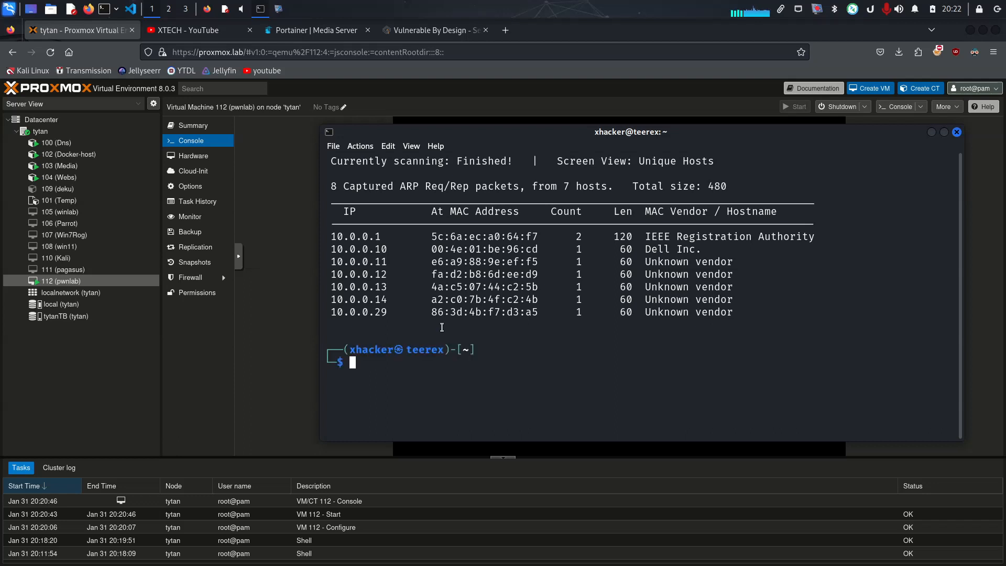
Try to scan the host 10.0.0.29 with nmap -f -T5 -vv
{"action": "type", "text": "nmap -f -T5 -vv 10.0.0."}
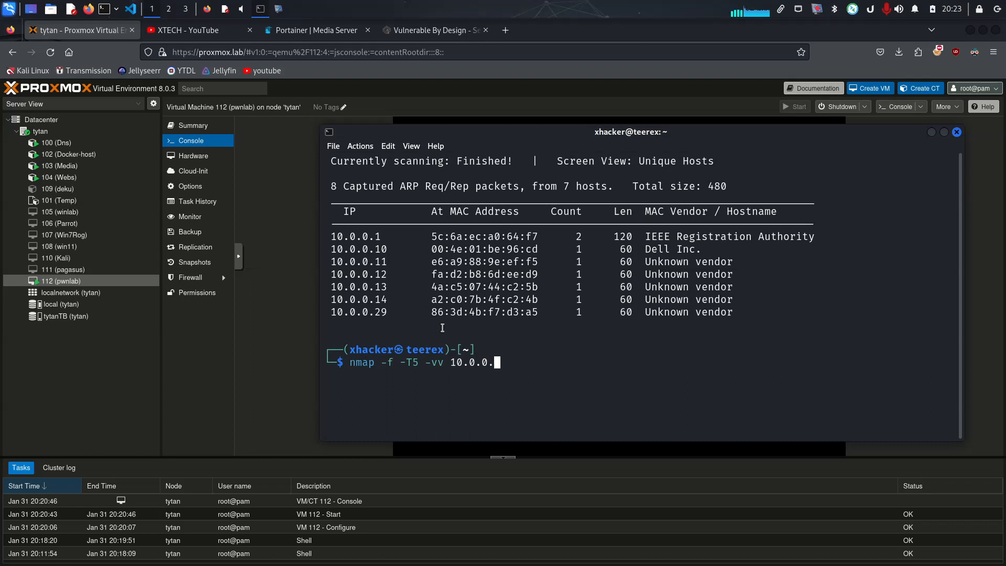
{"action": "type", "text": "29"}
{"action": "key", "text": "Return"}
Rerun the nmap -f -T5 -vv 10.0.0.29 command with sudo, and review the open ports in its report
{"action": "key", "text": "Up"}
{"action": "key", "text": "ctrl+Left"}
{"action": "key", "text": "ctrl+Left"}
{"action": "key", "text": "ctrl+Left"}
{"action": "key", "text": "ctrl+Left"}
{"action": "key", "text": "ctrl+Left"}
{"action": "type", "text": "sudo"}
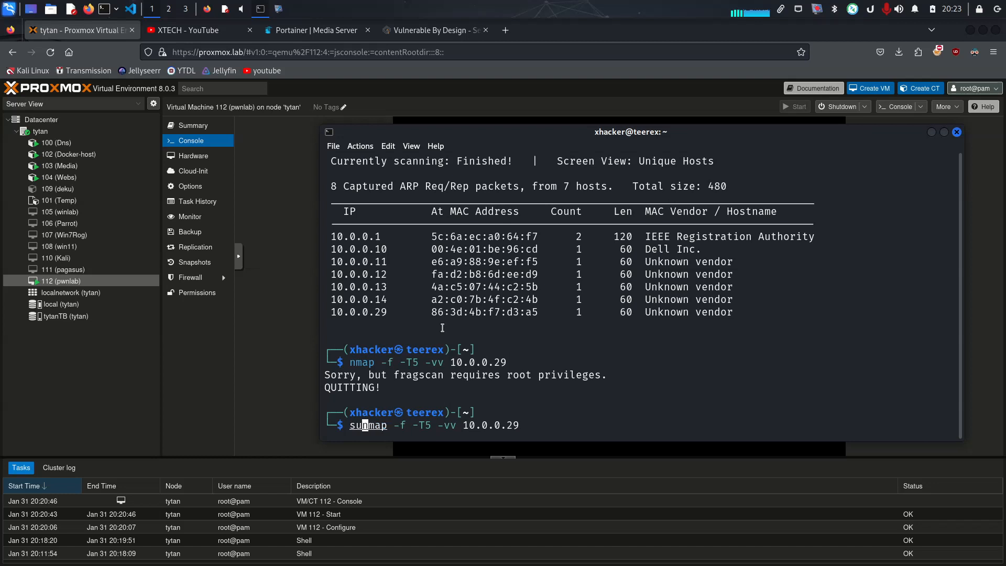
{"action": "key", "text": "Return"}
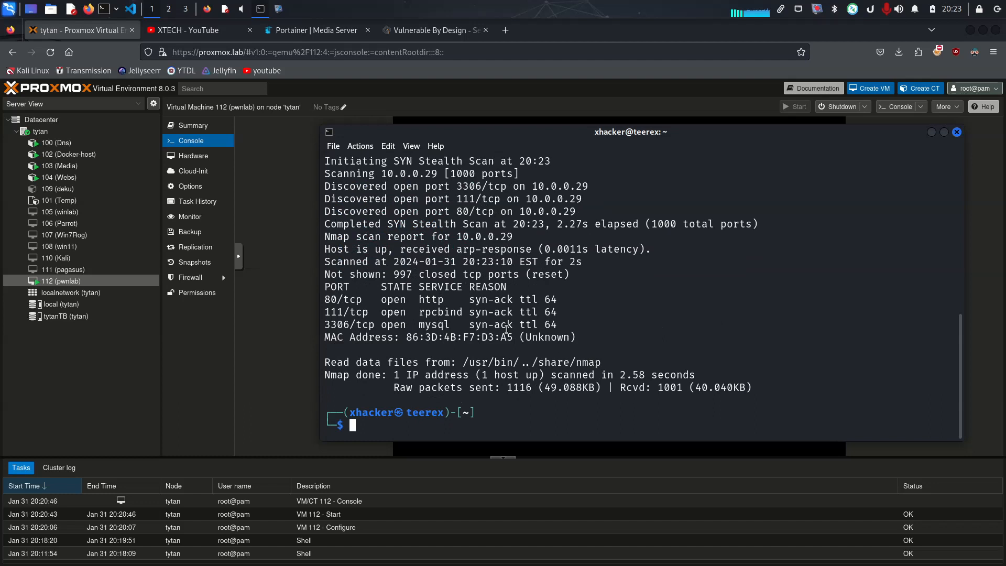
{"action": "left_click_drag", "start_coordinate": [601, 334], "coordinate": [264, 327]}
{"action": "left_click", "coordinate": [548, 311]}
{"action": "left_click_drag", "start_coordinate": [328, 301], "coordinate": [560, 308]}
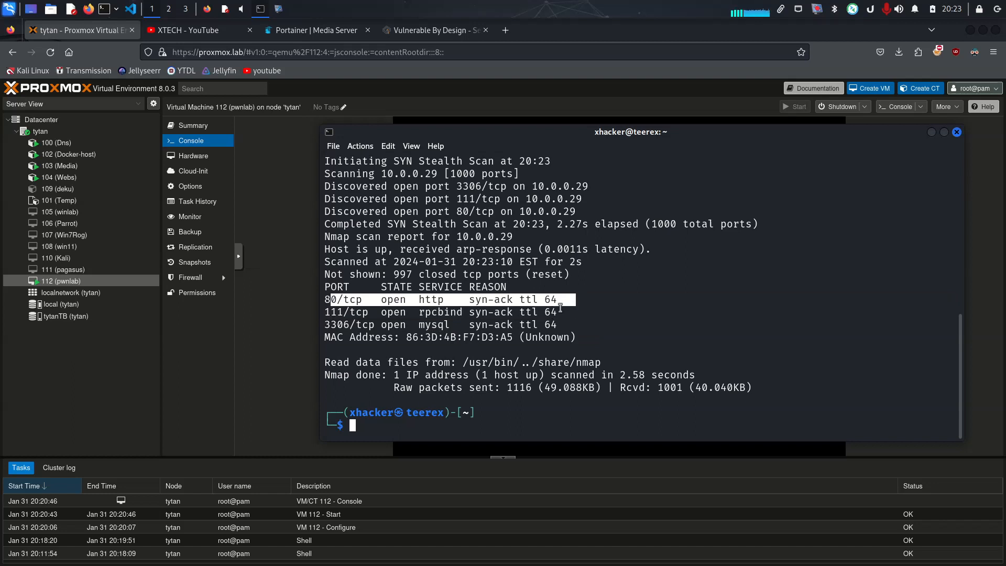
{"action": "double_click", "coordinate": [404, 314]}
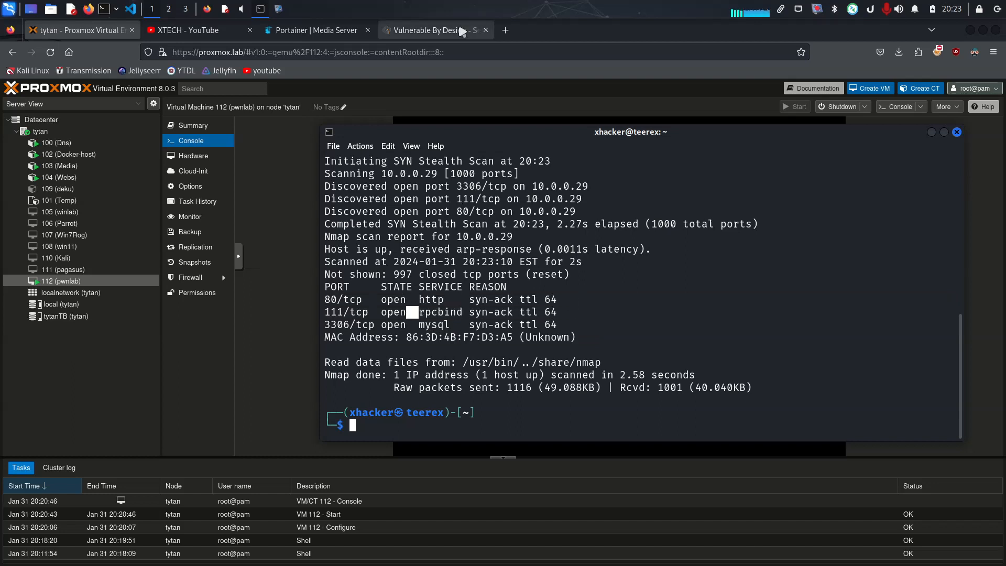
Try to load the host 10.0.0.29 in a new browser tab
{"action": "key", "text": "ctrl+t"}
{"action": "left_click", "coordinate": [477, 55]}
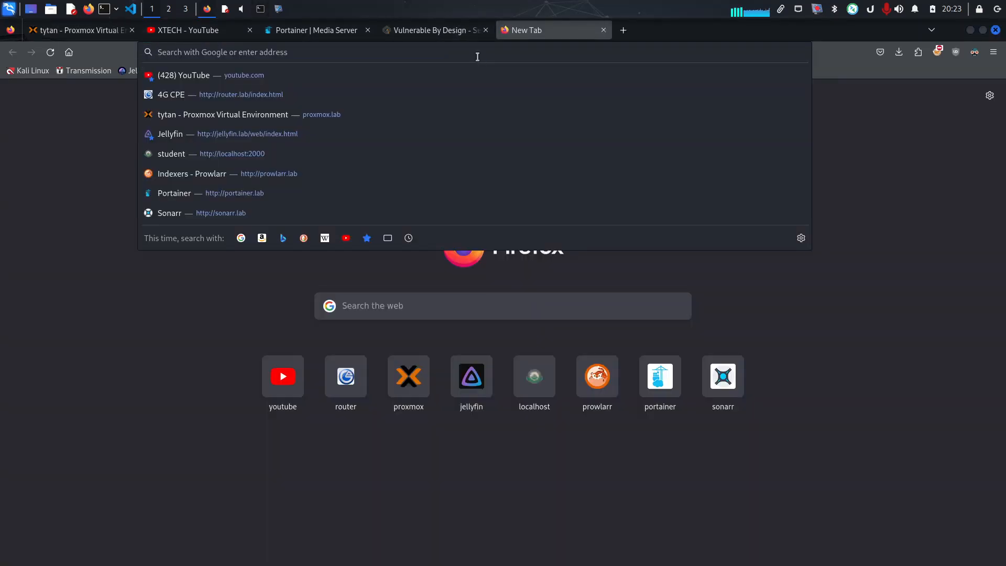
{"action": "type", "text": "10"}
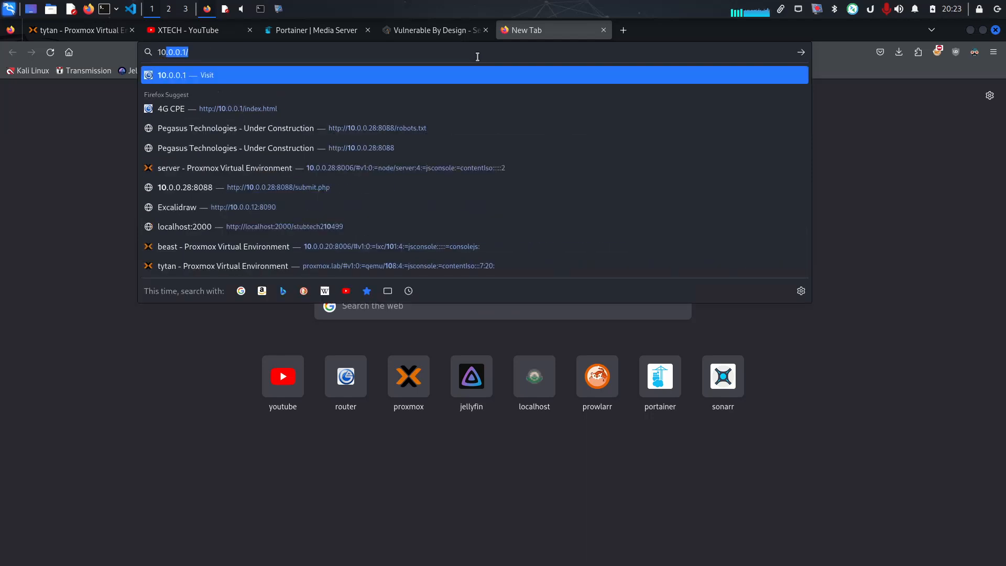
{"action": "type", "text": ".0.0.29"}
{"action": "key", "text": "Return"}
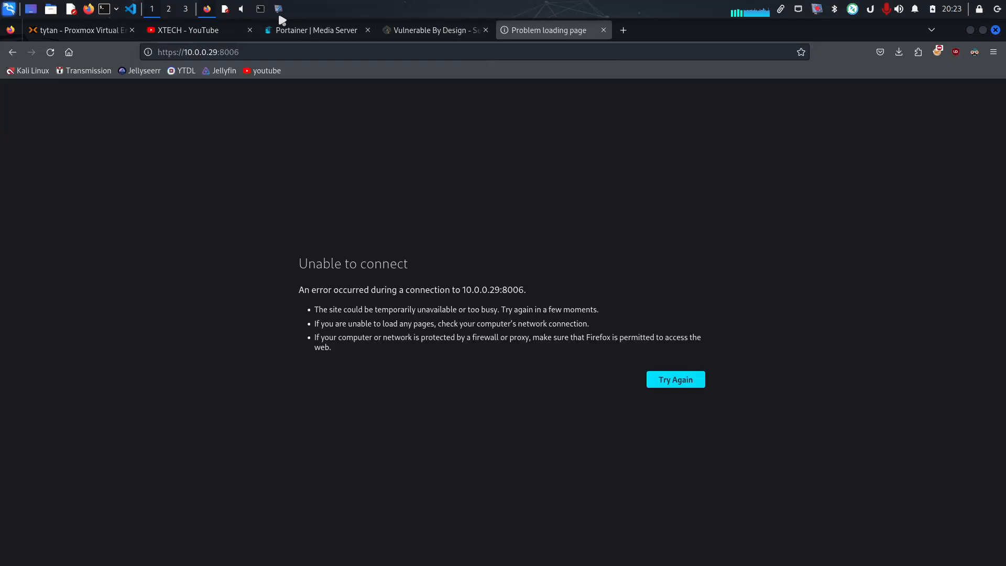
Recheck the scanned host's address in the terminal output, and remove port 8006 from the address in the browser
{"action": "left_click", "coordinate": [262, 9]}
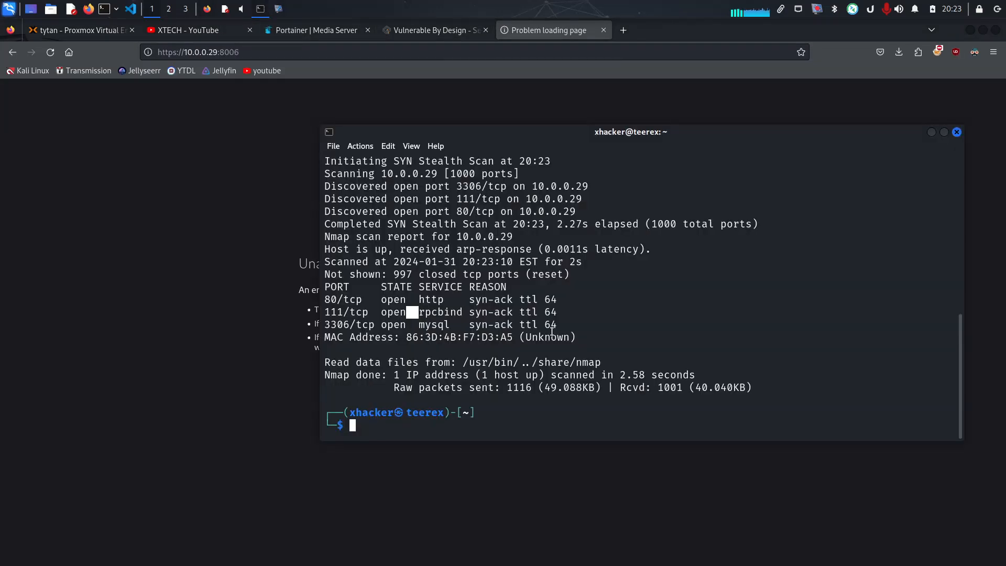
{"action": "scroll", "coordinate": [435, 208], "scroll_direction": "up", "scroll_amount": 2}
{"action": "scroll", "coordinate": [436, 208], "scroll_direction": "up", "scroll_amount": 4}
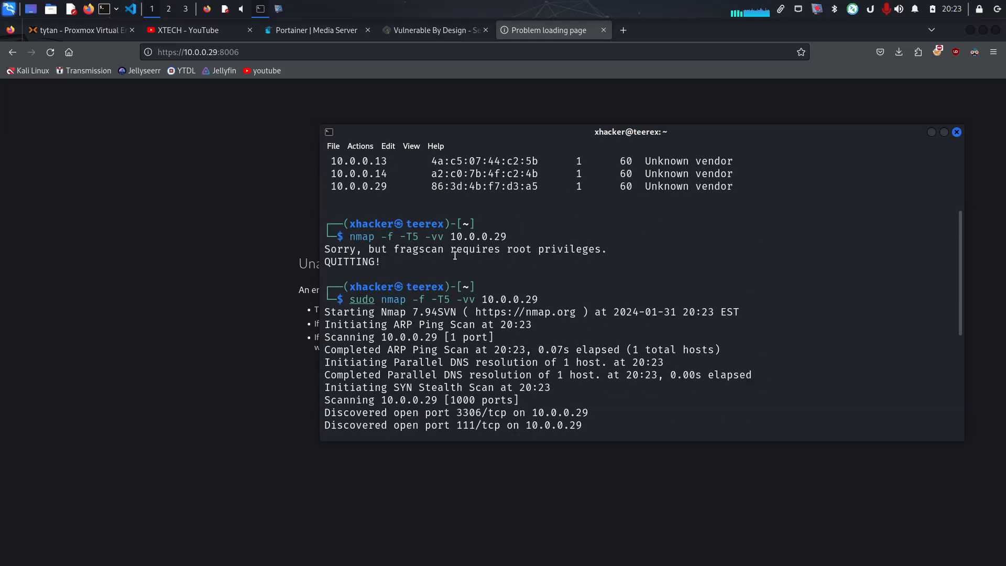
{"action": "double_click", "coordinate": [416, 54]}
{"action": "key", "text": "BackSpace"}
{"action": "key", "text": "BackSpace"}
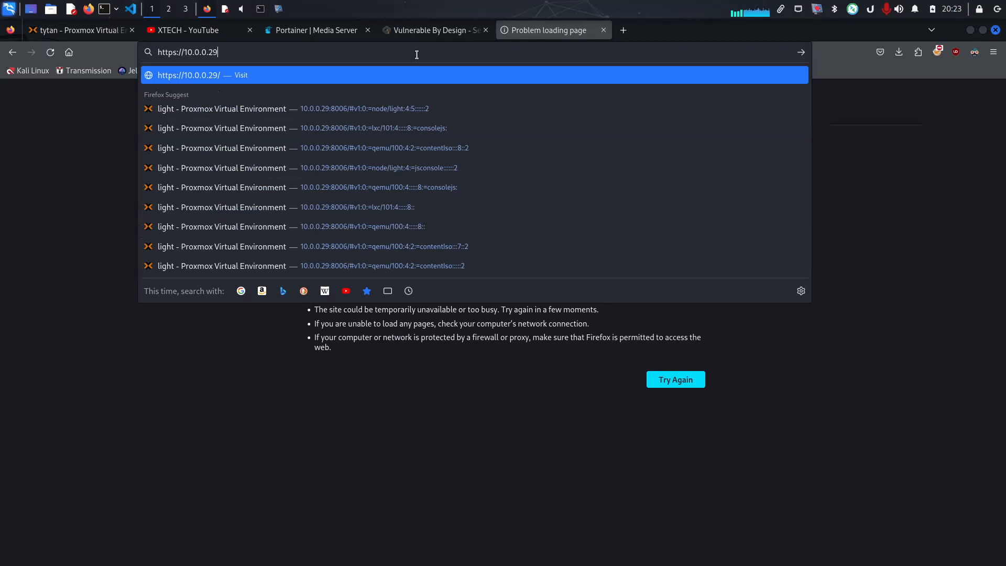
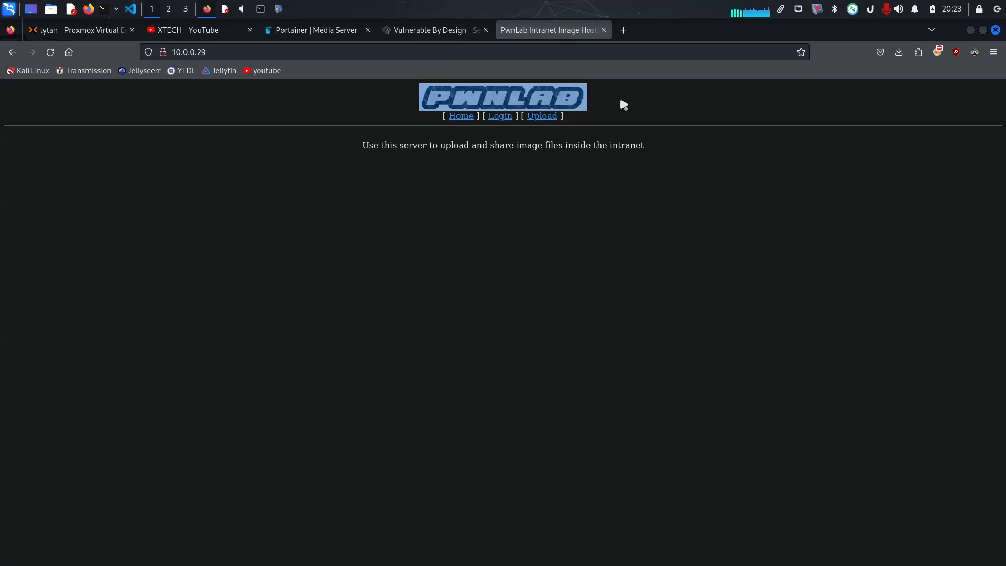
Highlight the sentence describing the server's purpose below the navigation links on the PwnLab home page
{"action": "left_click_drag", "start_coordinate": [658, 184], "coordinate": [345, 131]}
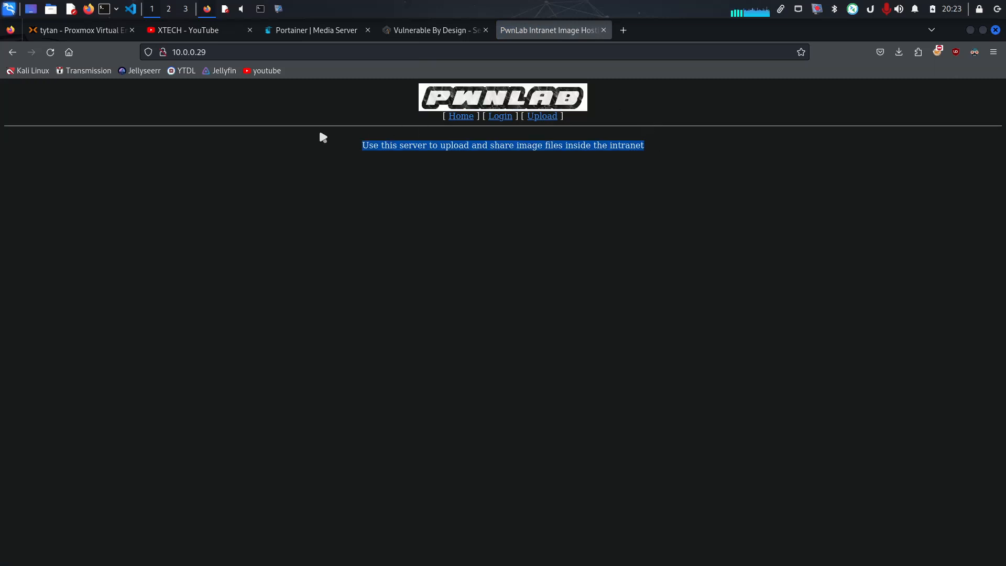